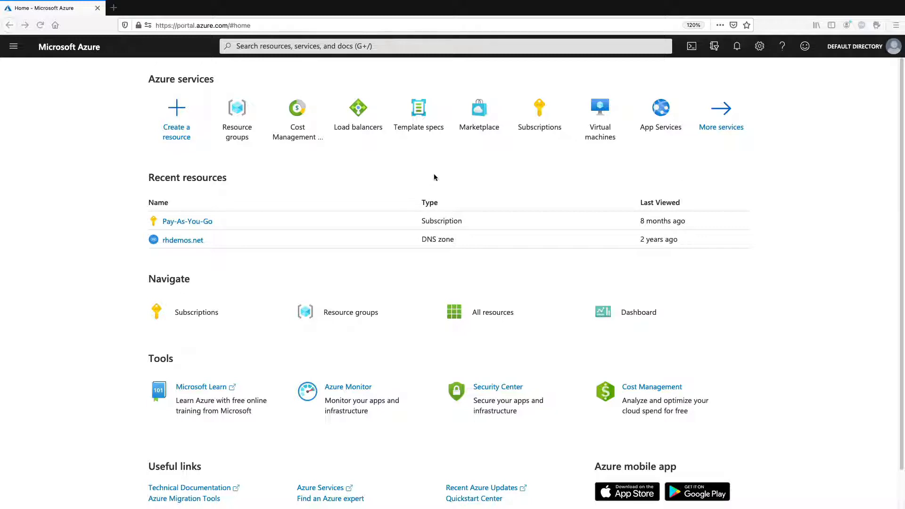
Step: Search the marketplace for "eap on rhel" and open the Red Hat JBoss EAP on RHEL offer
{"action": "left_click", "coordinate": [177, 111]}
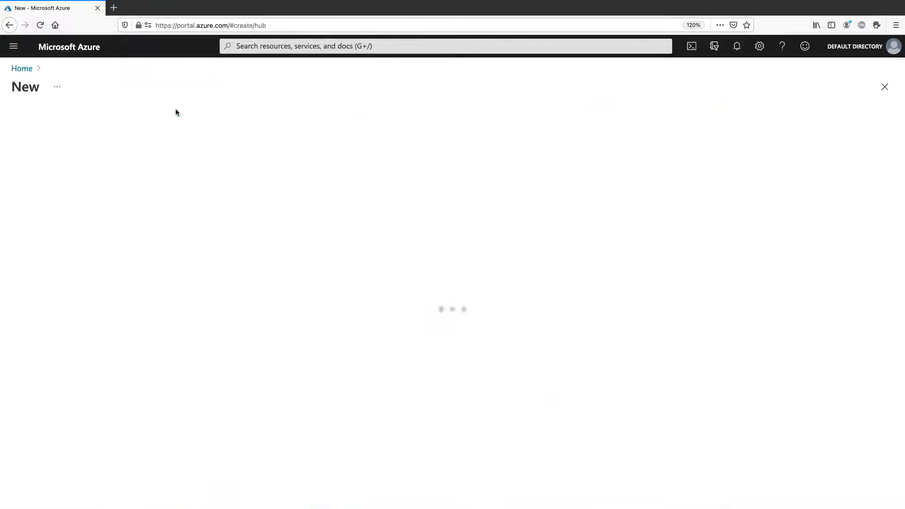
{"action": "type", "text": "eap on rhel"}
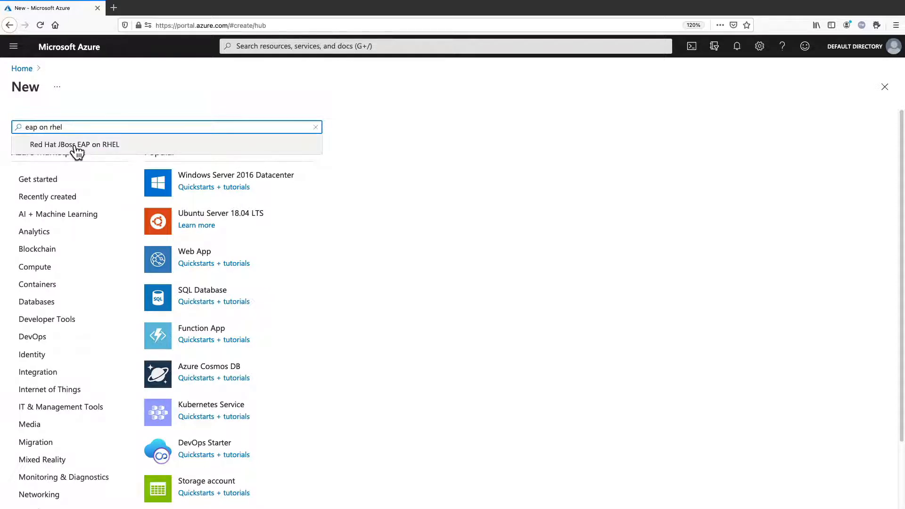
{"action": "left_click", "coordinate": [75, 150]}
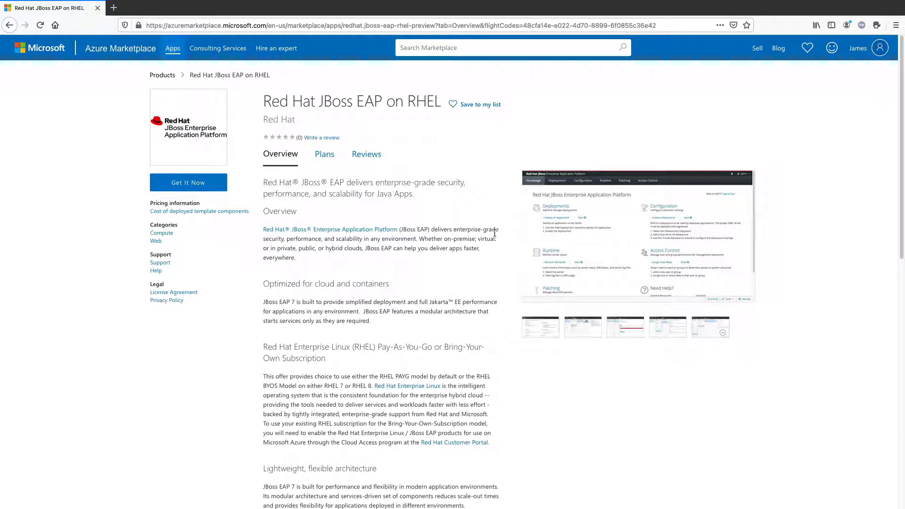
Step: Get the offer with the JBoss EAP 7 (BYOS) on RHEL 8 (BYOS) software plan and continue to its creation form
{"action": "left_click", "coordinate": [199, 187]}
{"action": "left_click", "coordinate": [390, 267]}
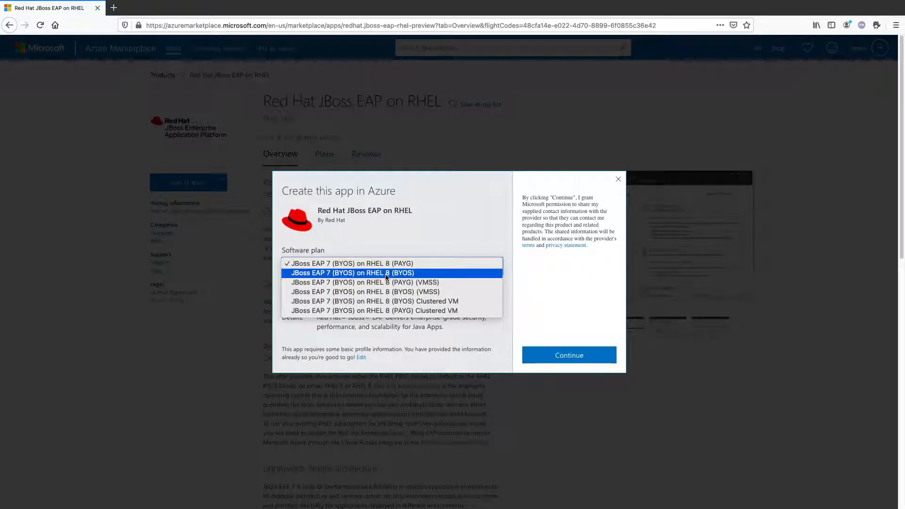
{"action": "left_click", "coordinate": [386, 276]}
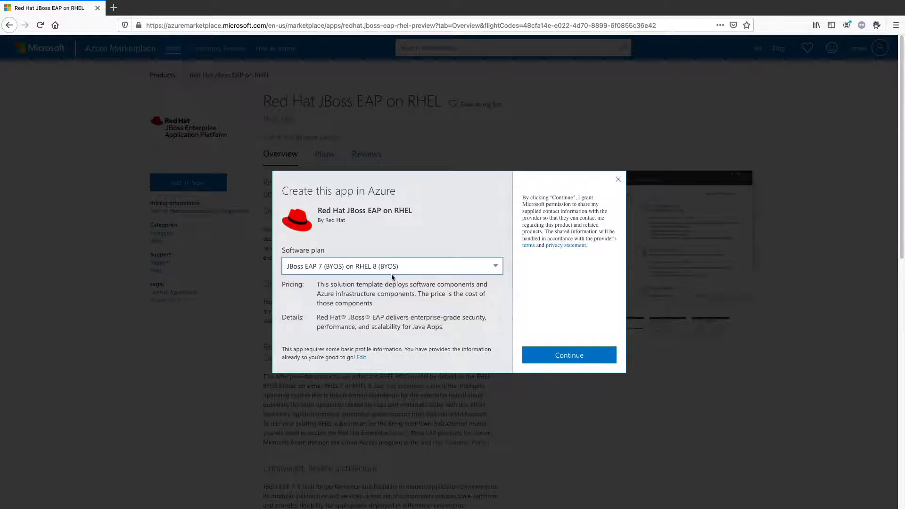
{"action": "left_click", "coordinate": [569, 355]}
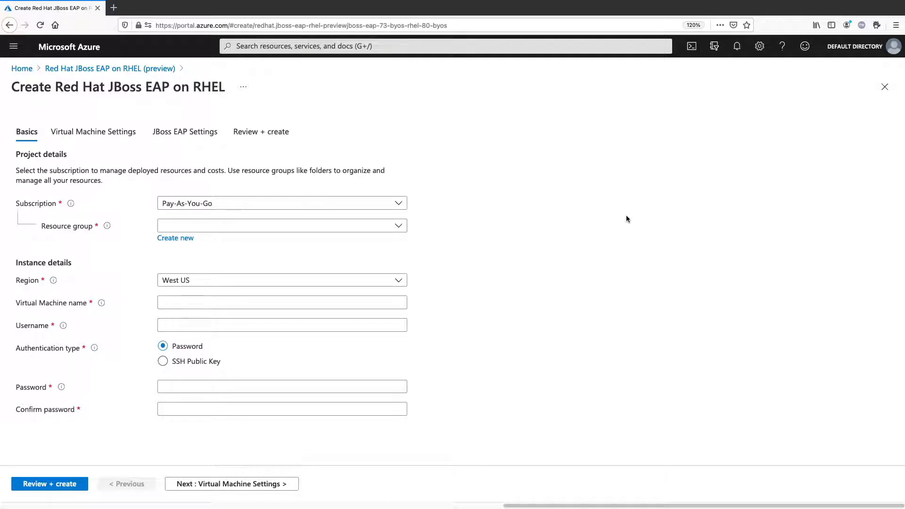
Step: Create a new resource group named eapdemo for the deployment and set the region to East US
{"action": "left_click", "coordinate": [178, 240]}
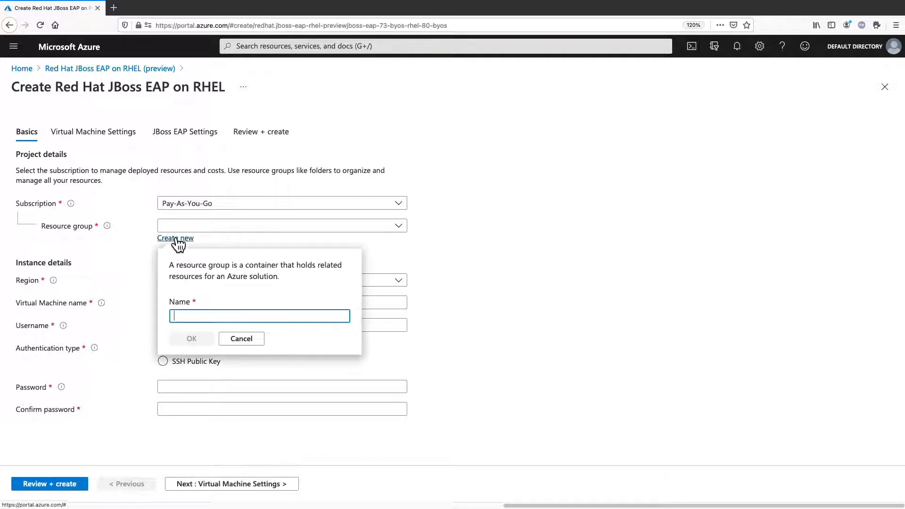
{"action": "type", "text": "eapdemo"}
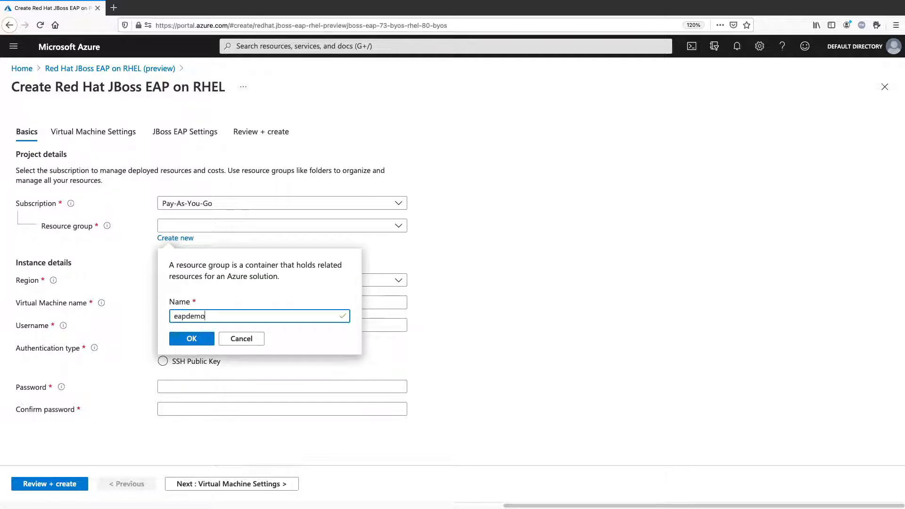
{"action": "left_click", "coordinate": [194, 339]}
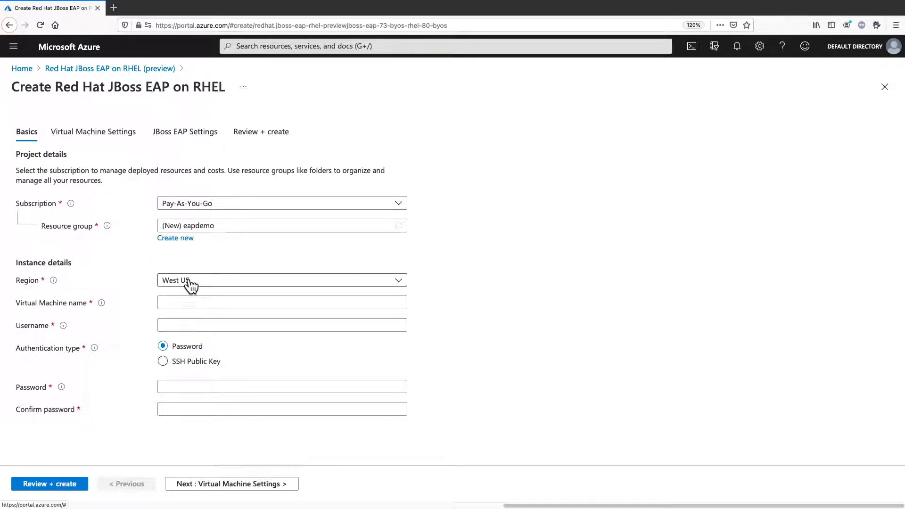
{"action": "left_click", "coordinate": [188, 285]}
{"action": "type", "text": "eas"}
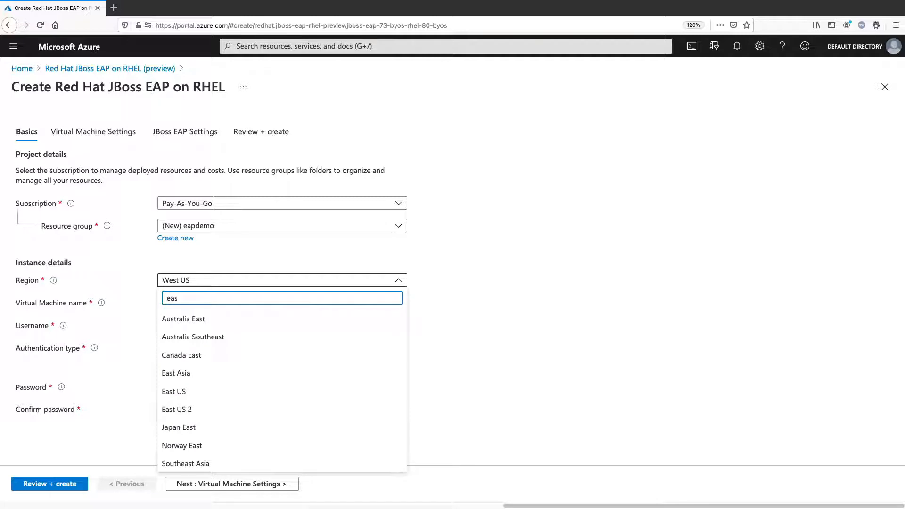
{"action": "left_click", "coordinate": [180, 392]}
Step: Name the virtual machine myvmname and set its username to rheladmin
{"action": "left_click", "coordinate": [165, 309]}
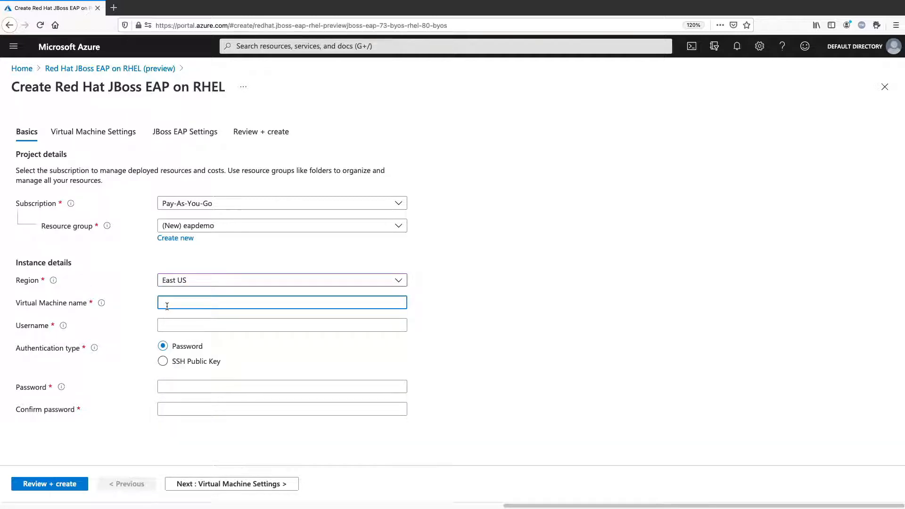
{"action": "type", "text": "myvmname"}
{"action": "key", "text": "Tab"}
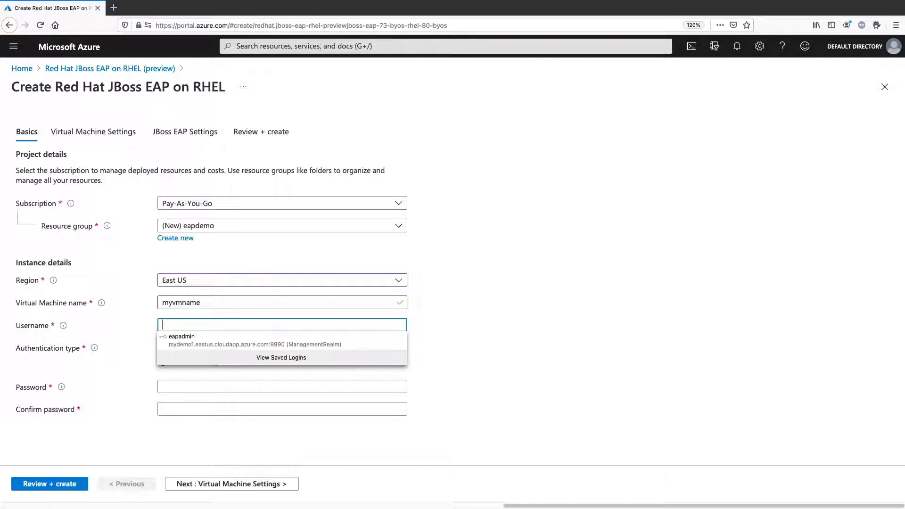
{"action": "type", "text": "rheladmin"}
{"action": "key", "text": "Tab"}
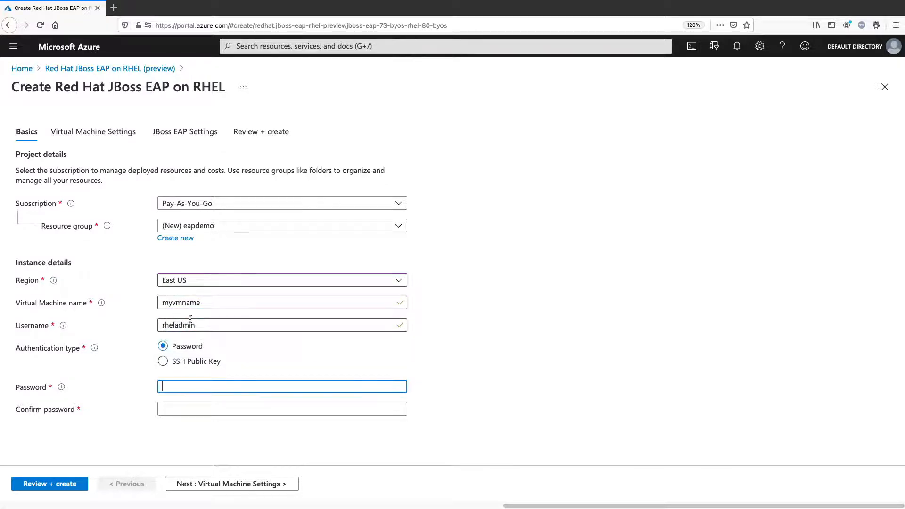
Step: Enter and confirm the virtual machine's password, and proceed to the virtual machine settings
{"action": "key", "text": "super+Tab"}
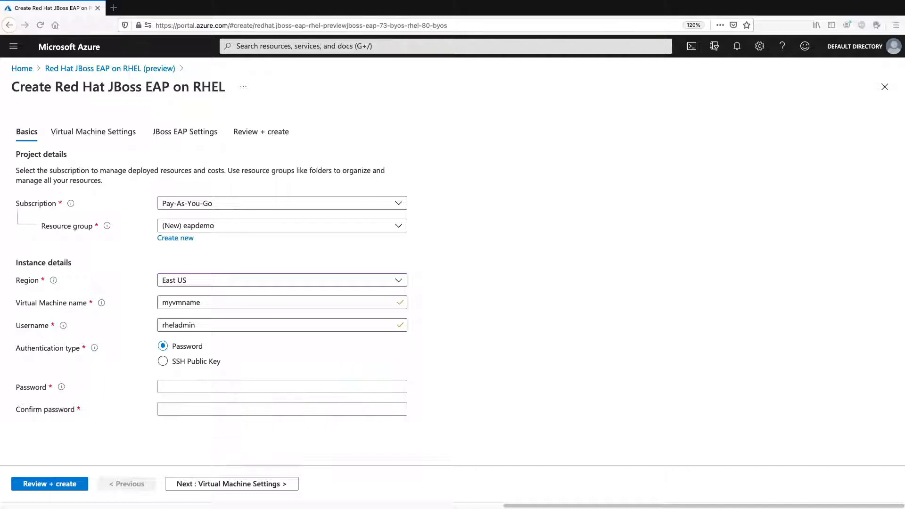
{"action": "left_click", "coordinate": [208, 386]}
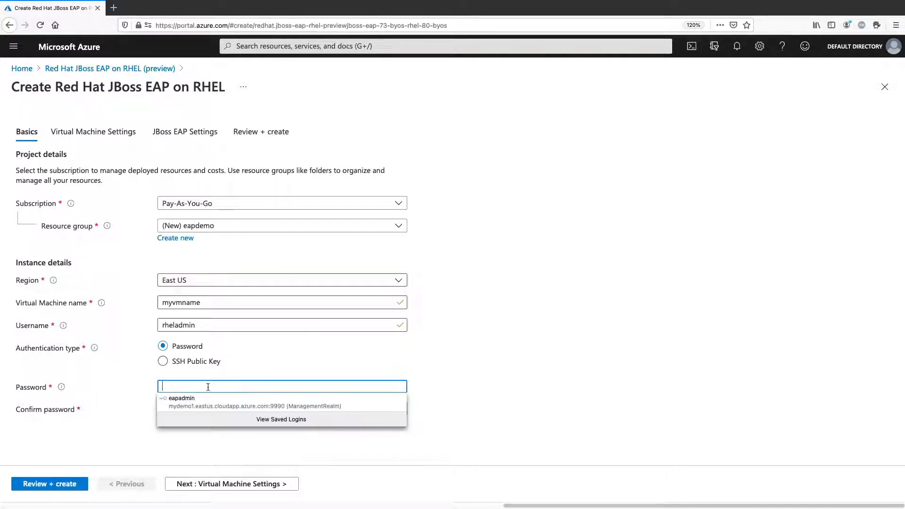
{"action": "key", "text": "super+v"}
{"action": "left_click", "coordinate": [208, 410]}
{"action": "key", "text": "super+v"}
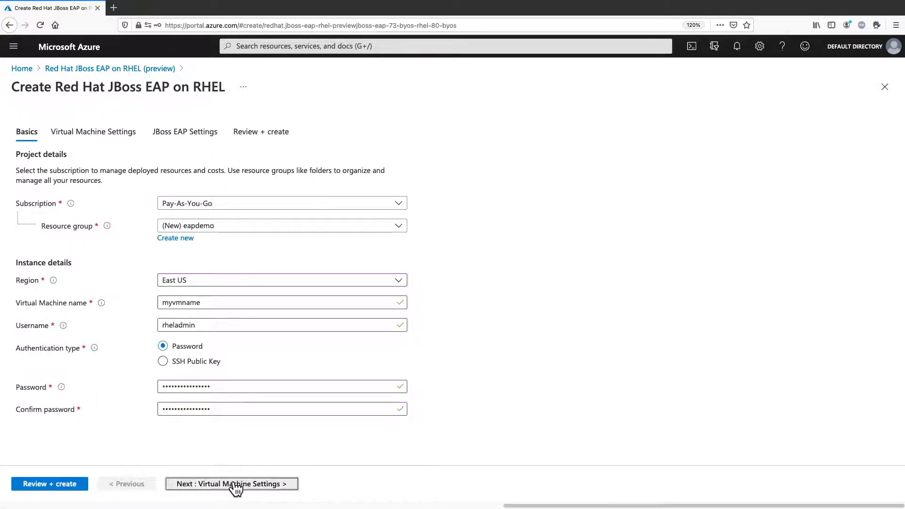
{"action": "left_click", "coordinate": [231, 484]}
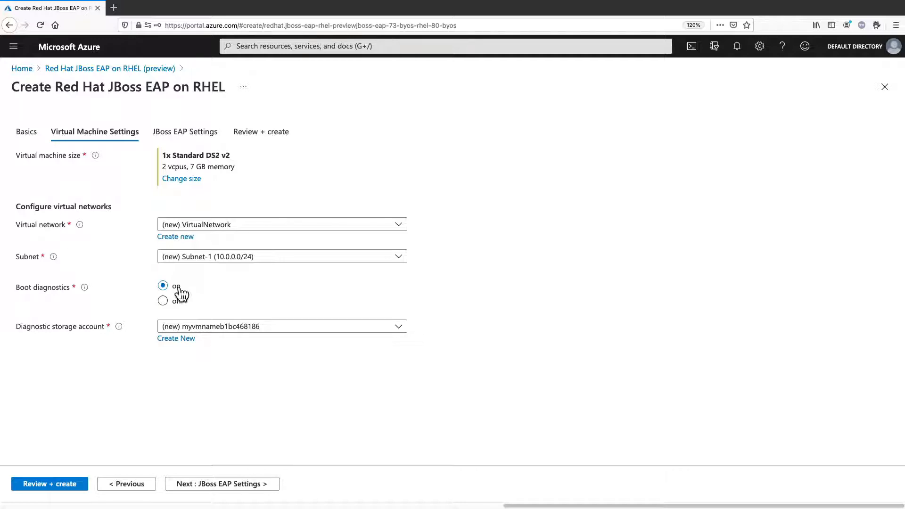
Step: Keep the default virtual machine settings, set the JBoss EAP admin username to eapadmin, and enter and confirm the JBoss EAP password
{"action": "left_click", "coordinate": [222, 485]}
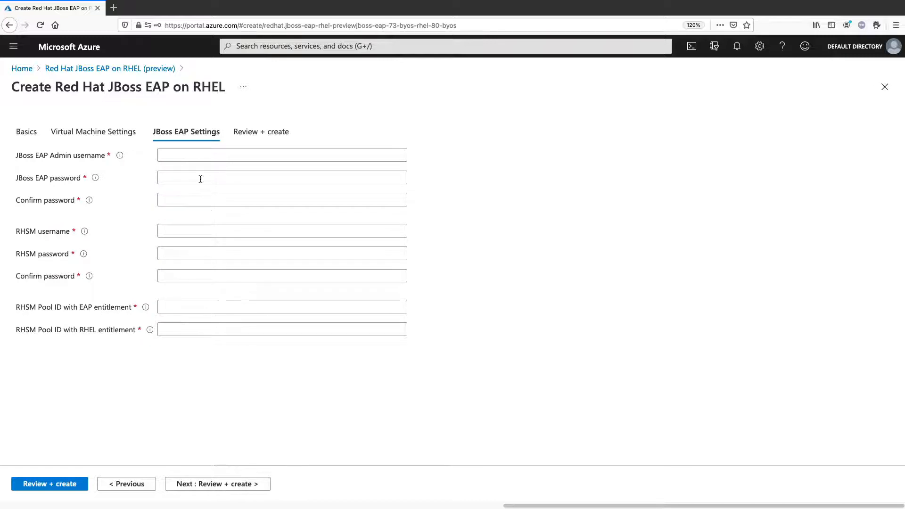
{"action": "left_click", "coordinate": [200, 154]}
{"action": "type", "text": "eapadmin"}
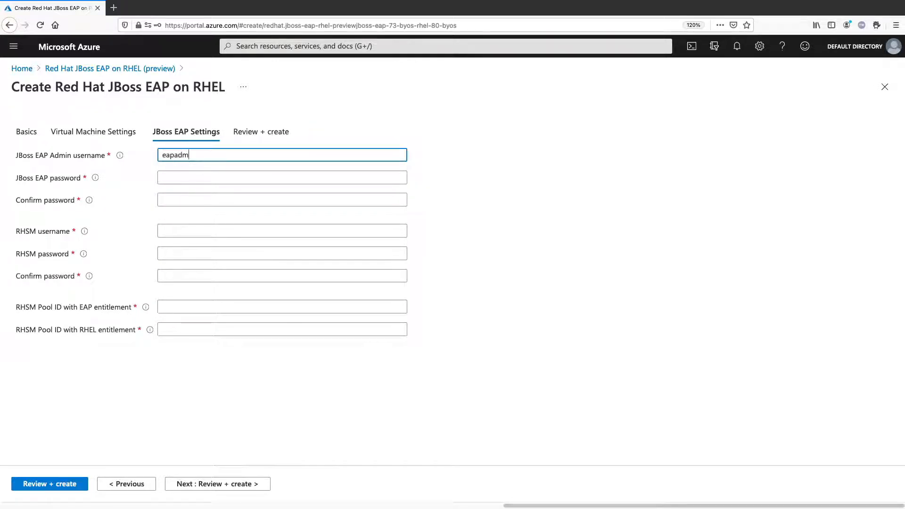
{"action": "key", "text": "Tab"}
{"action": "key", "text": "ctrl+v"}
{"action": "key", "text": "Tab"}
{"action": "key", "text": "ctrl+v"}
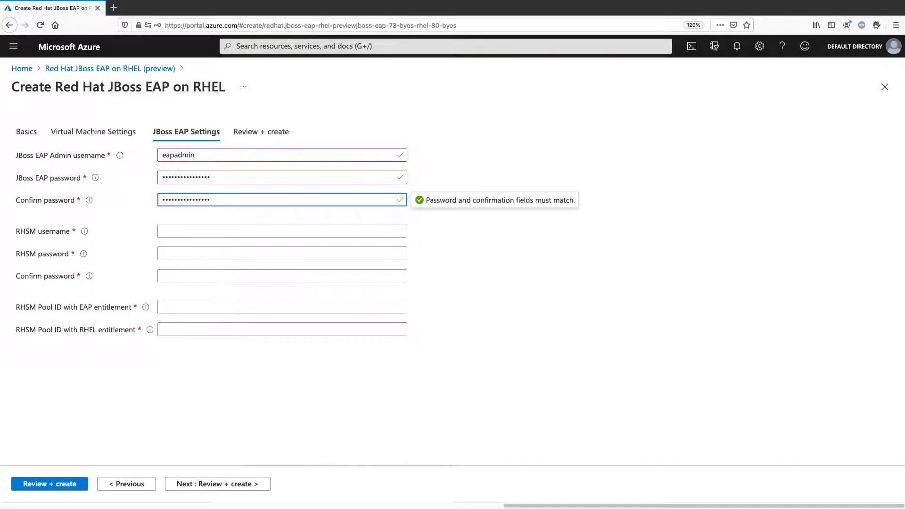
Step: Fill in the RHSM username with the account e-mail, and enter and confirm the RHSM password
{"action": "key", "text": "Tab"}
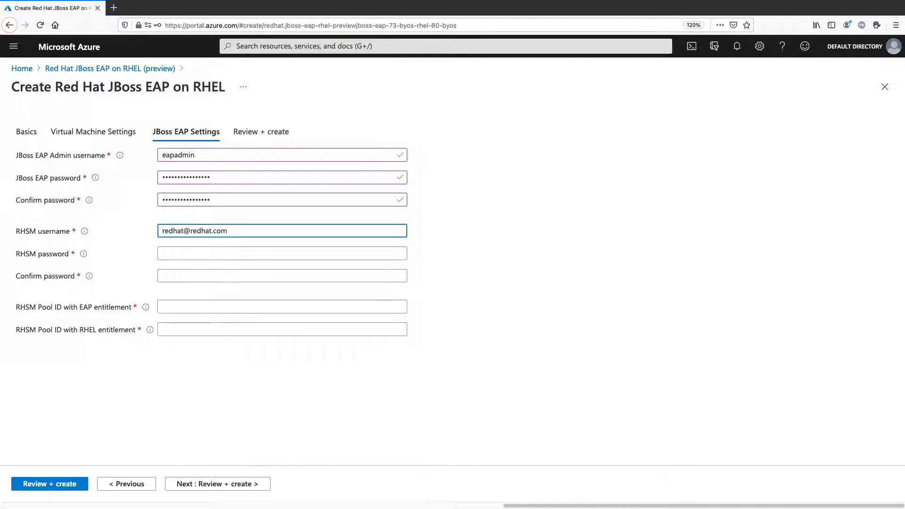
{"action": "key", "text": "Tab"}
{"action": "type", "text": "*******"}
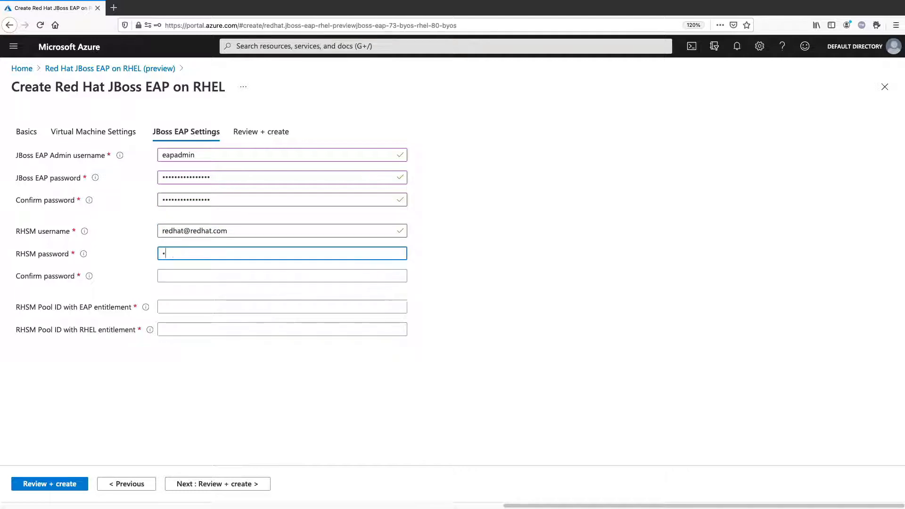
{"action": "key", "text": "Tab"}
{"action": "type", "text": "*******"}
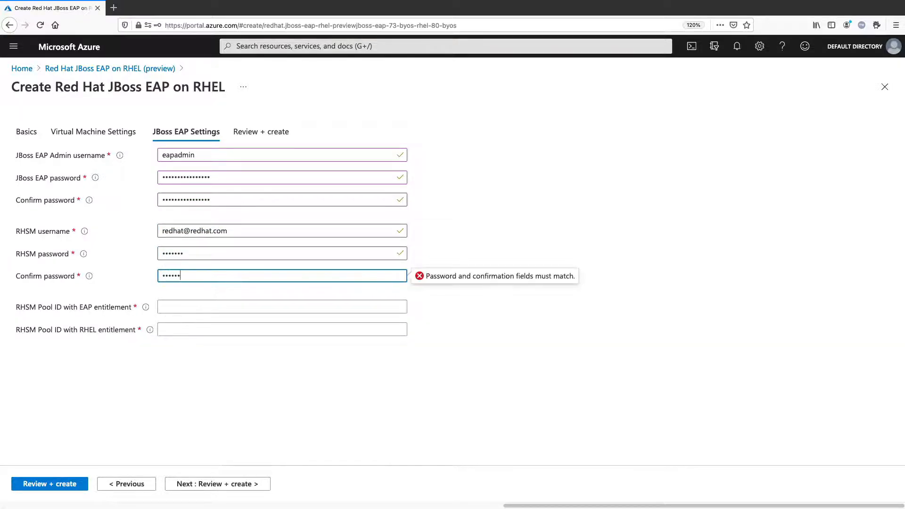
Step: Paste the RHSM pool ID into both the EAP entitlement and the RHEL entitlement fields
{"action": "key", "text": "Tab"}
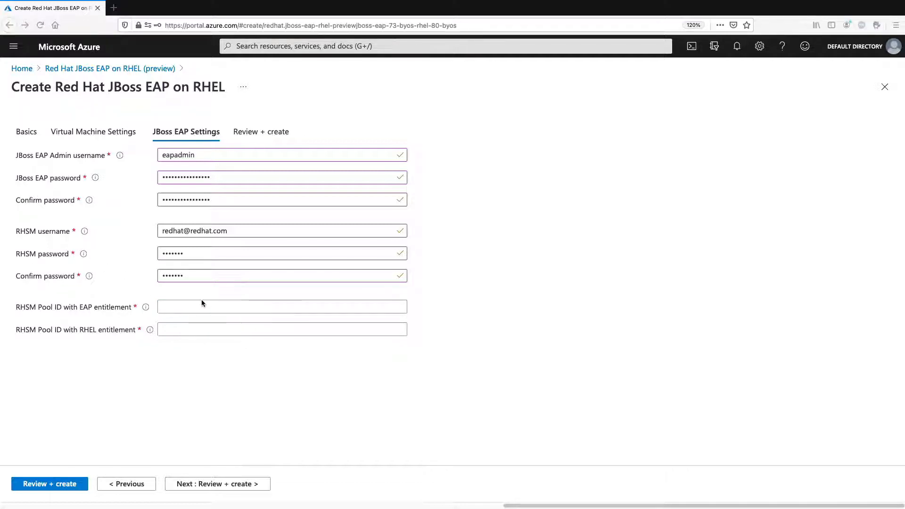
{"action": "type", "text": "8edf4454e5f53ff9eff02080e39cf02d"}
{"action": "left_click", "coordinate": [218, 330]}
{"action": "type", "text": "8edf4454e5f53ff9eff02080e39cf02d"}
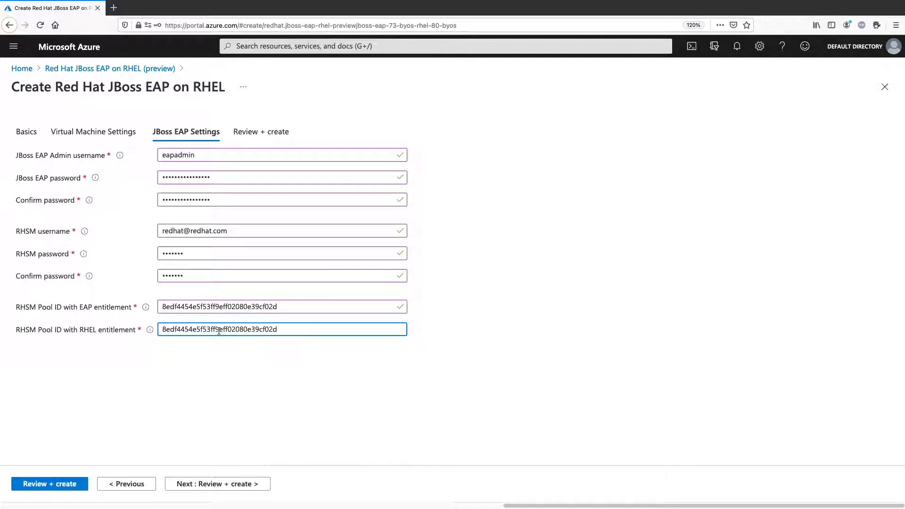
Step: Validate and create the JBoss EAP deployment, and open its resource group
{"action": "left_click", "coordinate": [211, 484]}
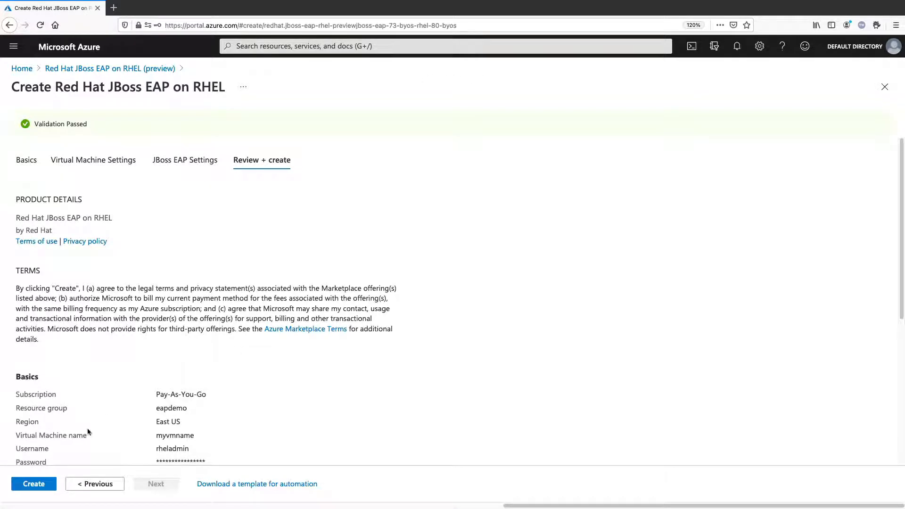
{"action": "left_click", "coordinate": [37, 488]}
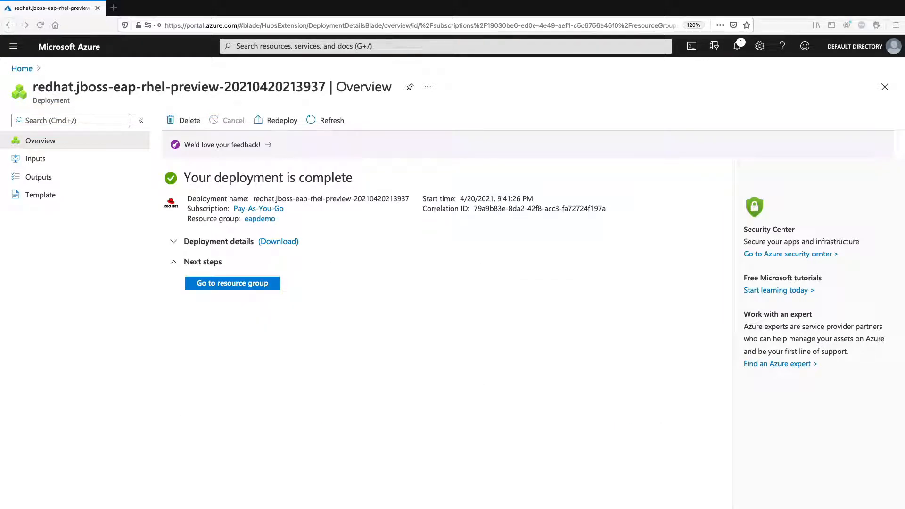
{"action": "left_click", "coordinate": [253, 284]}
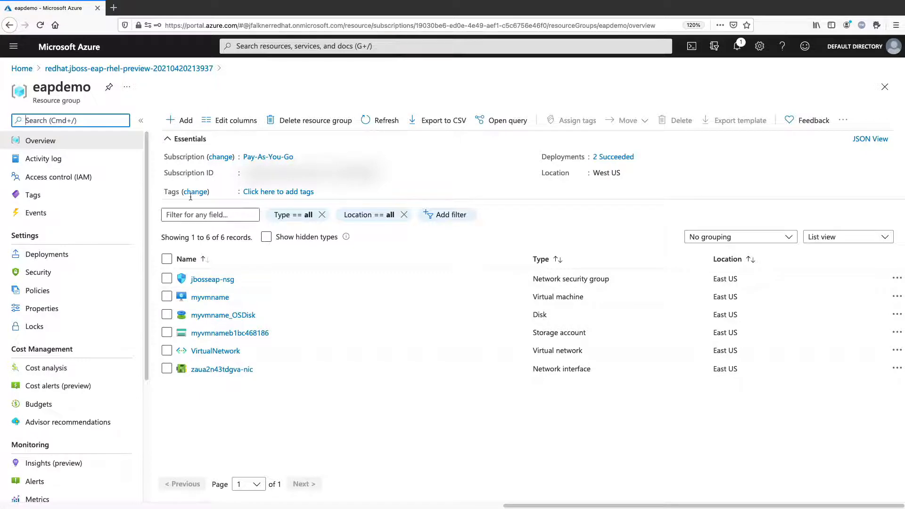
Step: Add a public IP address named mypubip with the DNS name label myeapdemo to the eapdemo resource group
{"action": "left_click", "coordinate": [172, 123]}
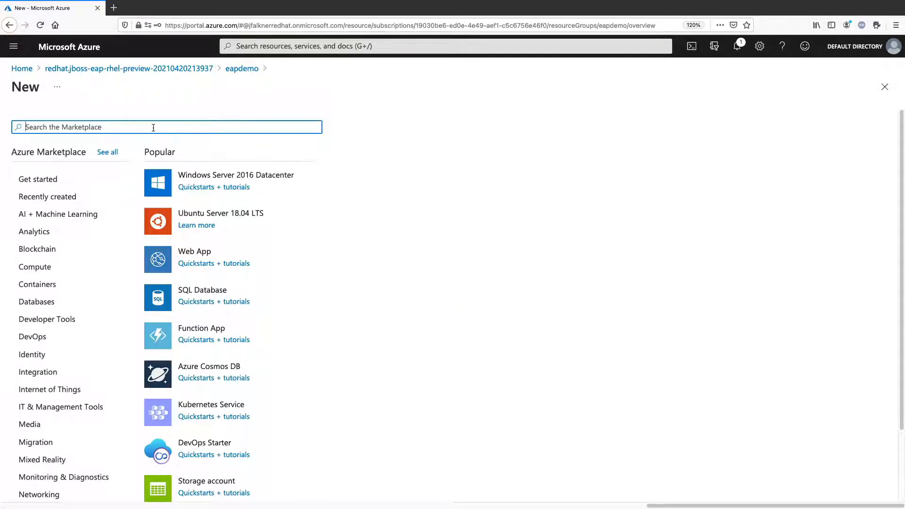
{"action": "type", "text": "a"}
{"action": "key", "text": "BackSpace"}
{"action": "left_click", "coordinate": [47, 196]}
{"action": "left_click", "coordinate": [204, 212]}
{"action": "type", "text": "my"}
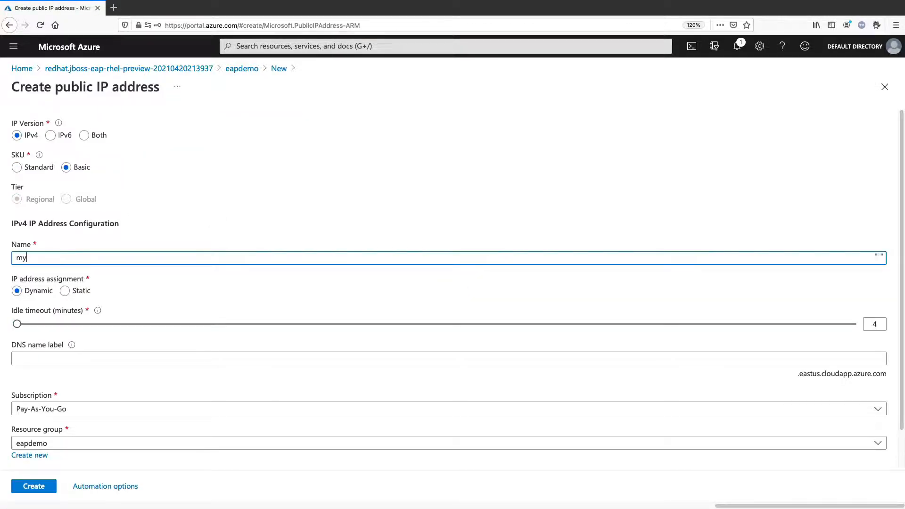
{"action": "type", "text": "pubip"}
{"action": "scroll", "coordinate": [172, 292], "scroll_direction": "down", "scroll_amount": 2}
{"action": "left_click", "coordinate": [113, 318]}
{"action": "type", "text": "myeapdemo"}
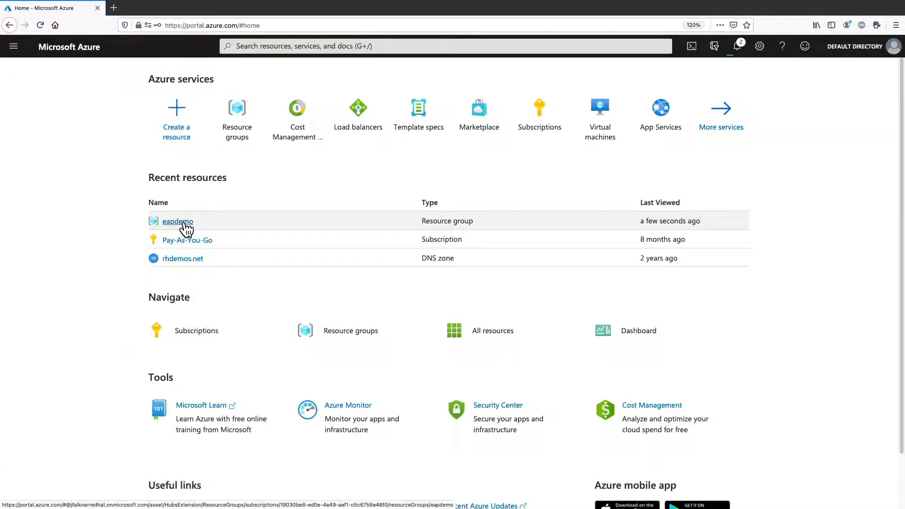
Step: Add an inbound security rule named Port_8080 to the jbosseap-nsg network security group of eapdemo, allowing destination port 8080
{"action": "left_click", "coordinate": [184, 223]}
{"action": "left_click", "coordinate": [205, 276]}
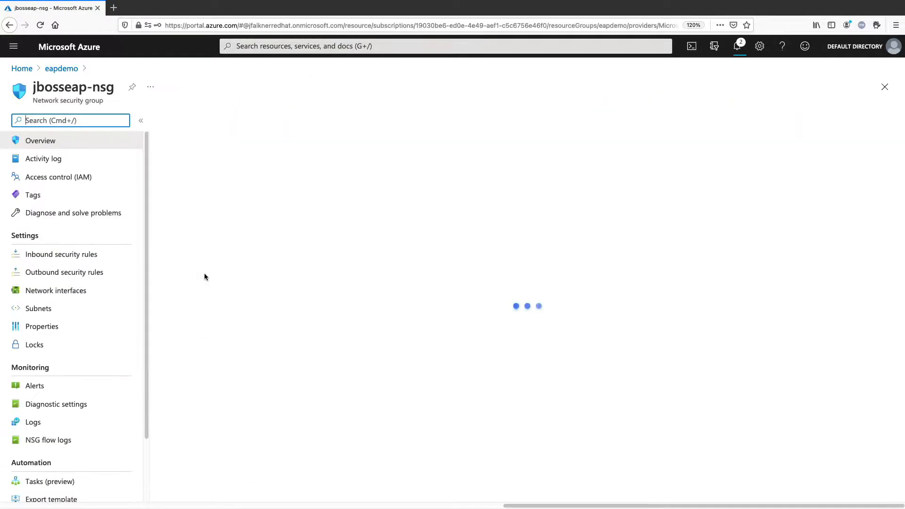
{"action": "left_click", "coordinate": [73, 254]}
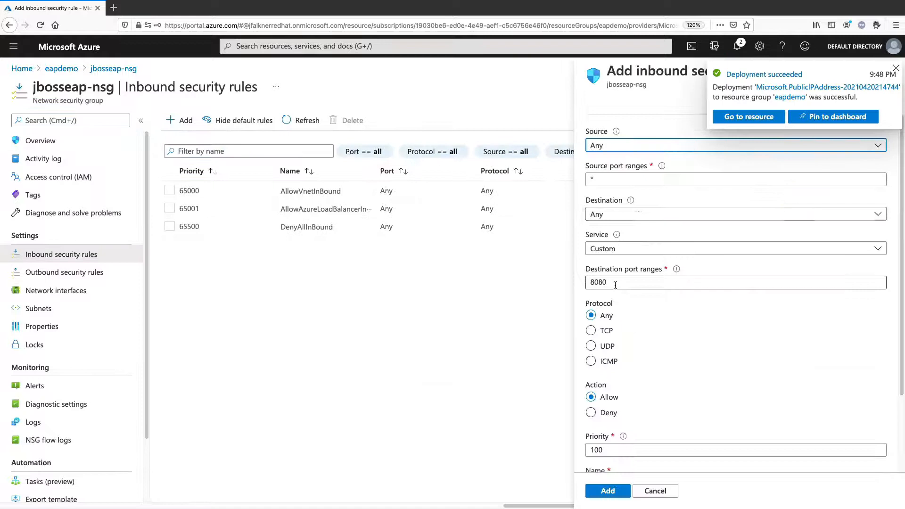
{"action": "scroll", "coordinate": [707, 330], "scroll_direction": "down", "scroll_amount": 5}
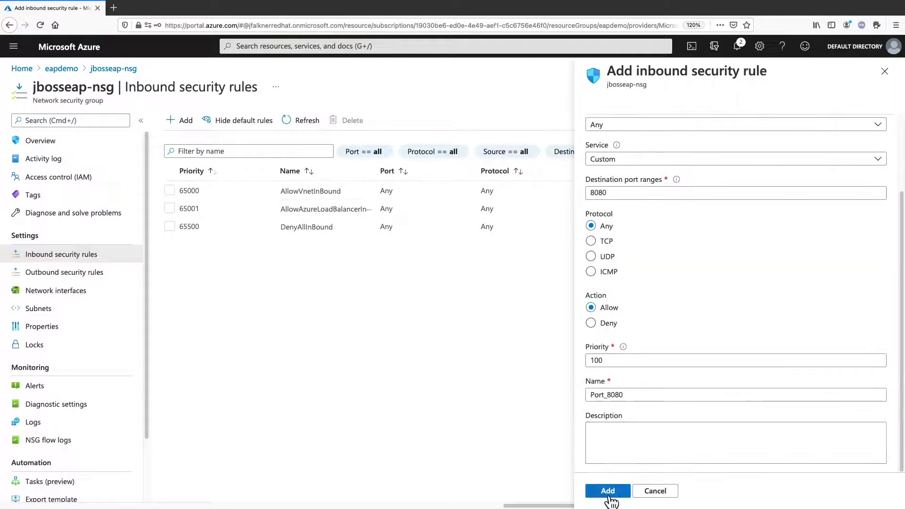
{"action": "left_click", "coordinate": [608, 492]}
Step: Add a second inbound security rule named Port_9990 that allows destination port 9990
{"action": "left_click", "coordinate": [184, 121]}
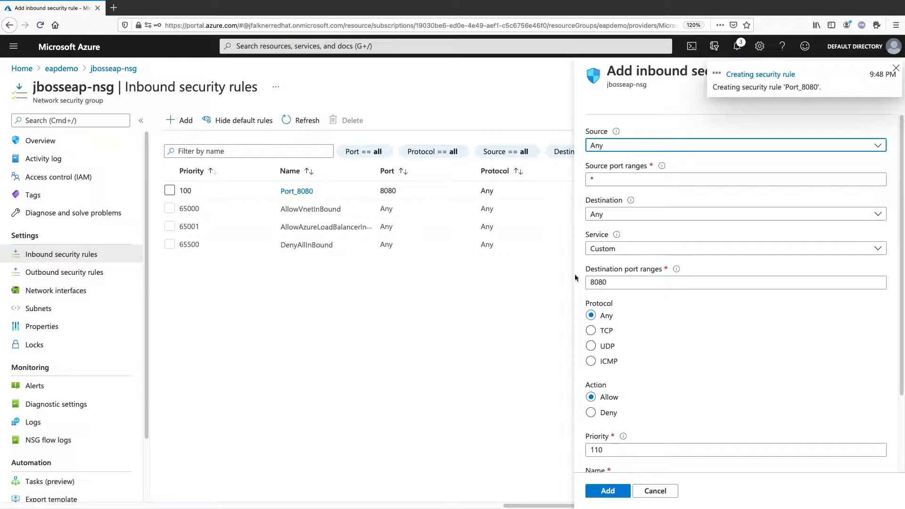
{"action": "left_click_drag", "start_coordinate": [590, 283], "coordinate": [613, 284]}
{"action": "type", "text": "9990"}
{"action": "scroll", "coordinate": [660, 330], "scroll_direction": "down", "scroll_amount": 3}
{"action": "left_click_drag", "start_coordinate": [624, 395], "coordinate": [607, 395]}
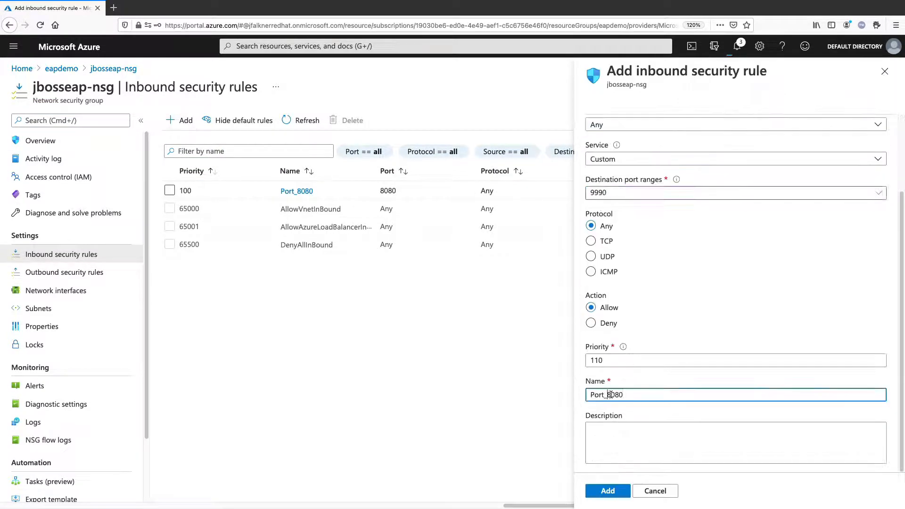
{"action": "type", "text": "9990"}
{"action": "left_click", "coordinate": [609, 490]}
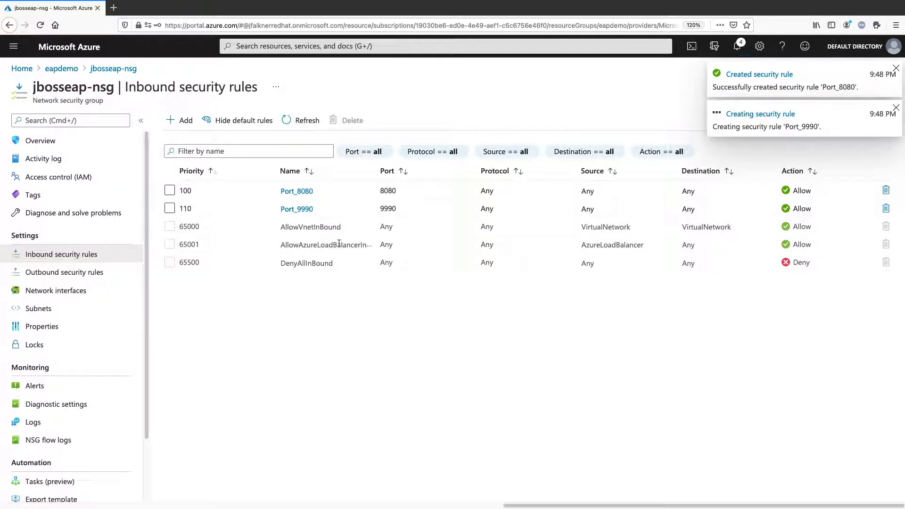
Step: Copy the DNS name of mypubip from the eapdemo resource group and open it on port 8080 in a new browser tab
{"action": "left_click", "coordinate": [61, 69]}
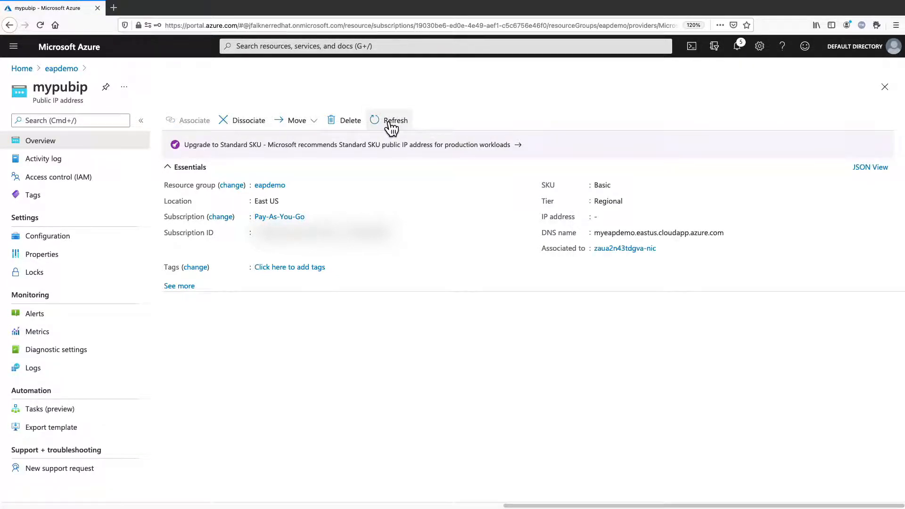
{"action": "double_click", "coordinate": [613, 233]}
{"action": "left_click", "coordinate": [731, 233]}
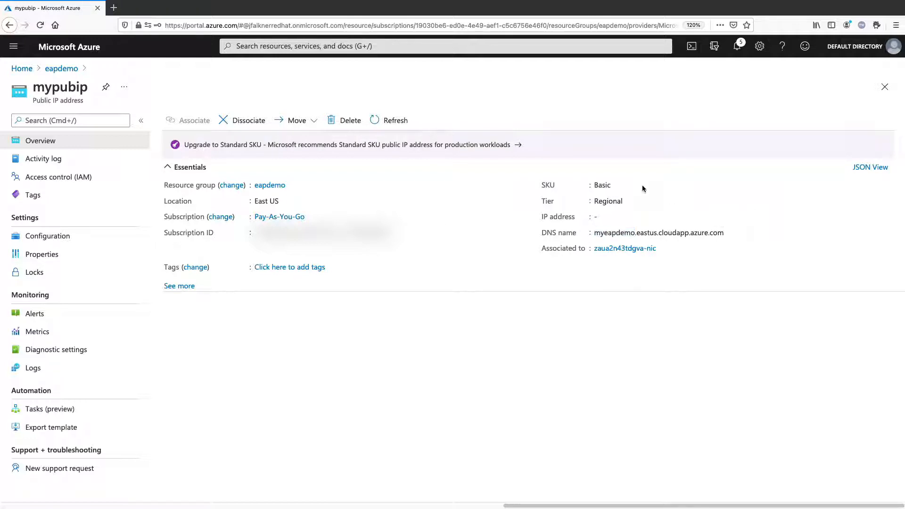
{"action": "key", "text": "ctrl+t"}
{"action": "key", "text": "ctrl+v"}
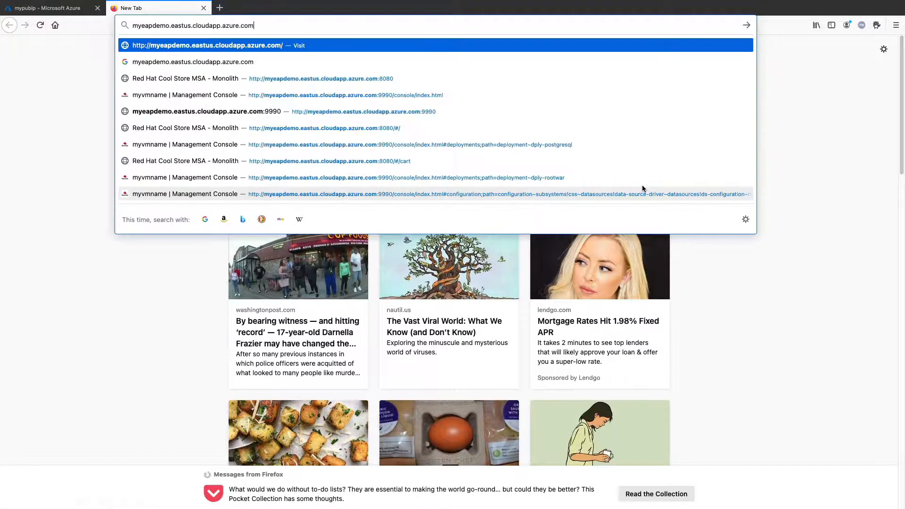
{"action": "type", "text": ":8080"}
{"action": "key", "text": "Return"}
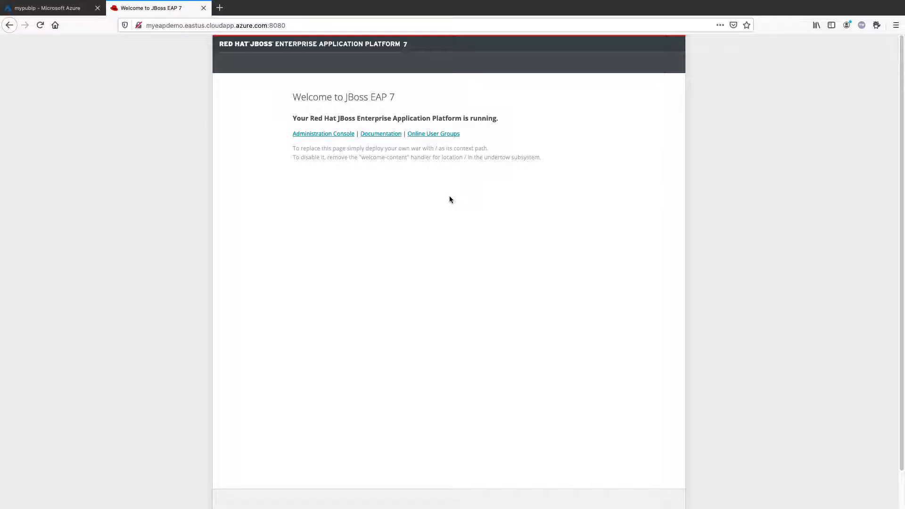
Step: Open the JBoss EAP Administration Console, sign in as eapadmin with the account password, and save the login in the browser
{"action": "left_click", "coordinate": [332, 135]}
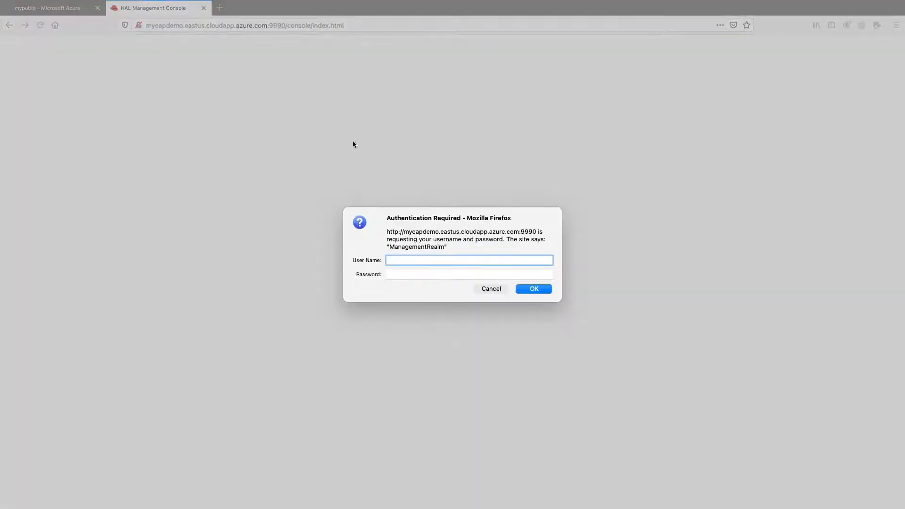
{"action": "type", "text": "eapadmin"}
{"action": "key", "text": "Tab"}
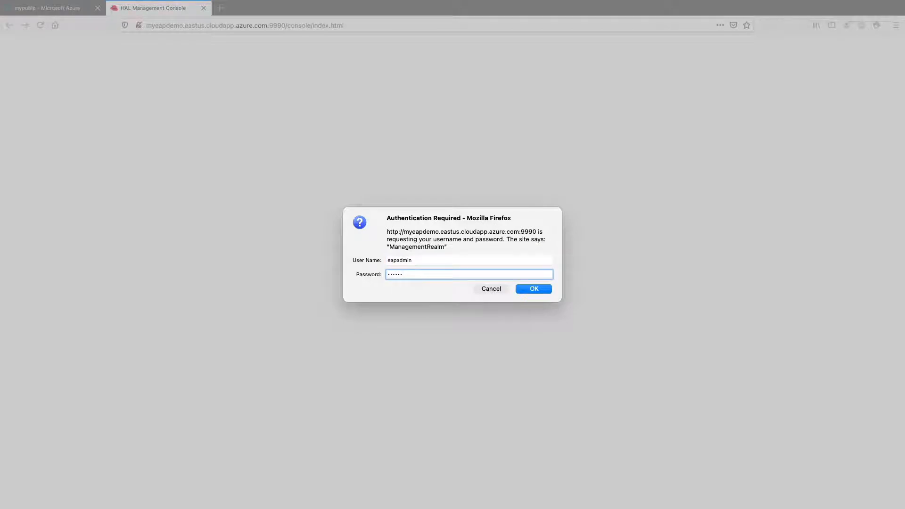
{"action": "key", "text": "BackSpace"}
{"action": "key", "text": "BackSpace"}
{"action": "key", "text": "BackSpace"}
{"action": "key", "text": "Return"}
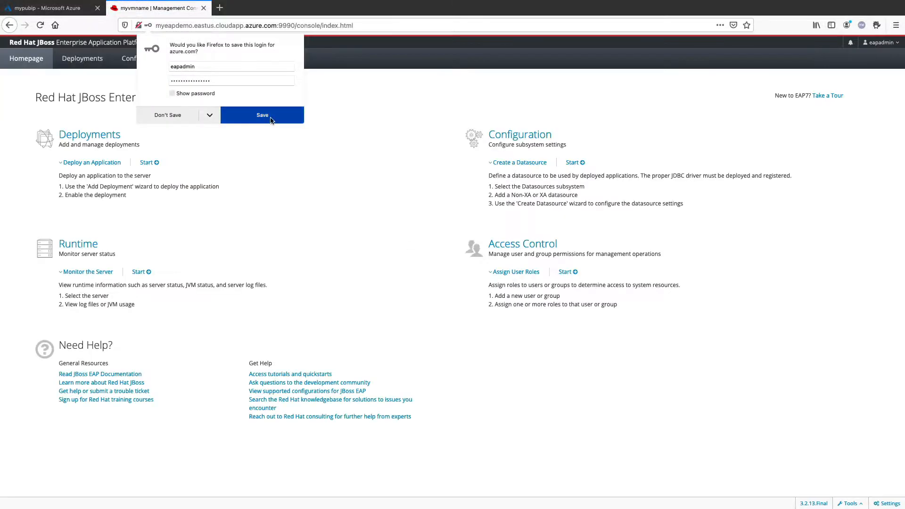
{"action": "left_click", "coordinate": [271, 119]}
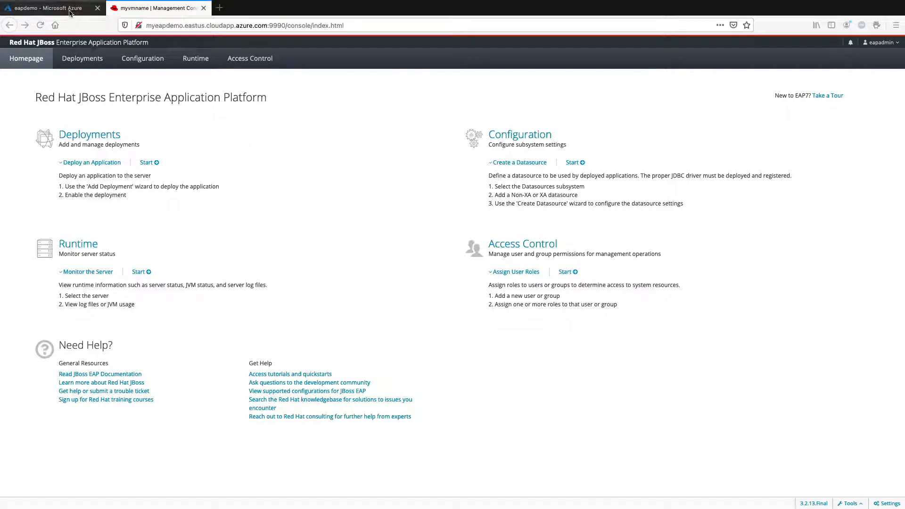
Step: Return to the Azure portal and start adding an Azure Database for PostgreSQL single server to the eapdemo resource group
{"action": "left_click", "coordinate": [52, 8]}
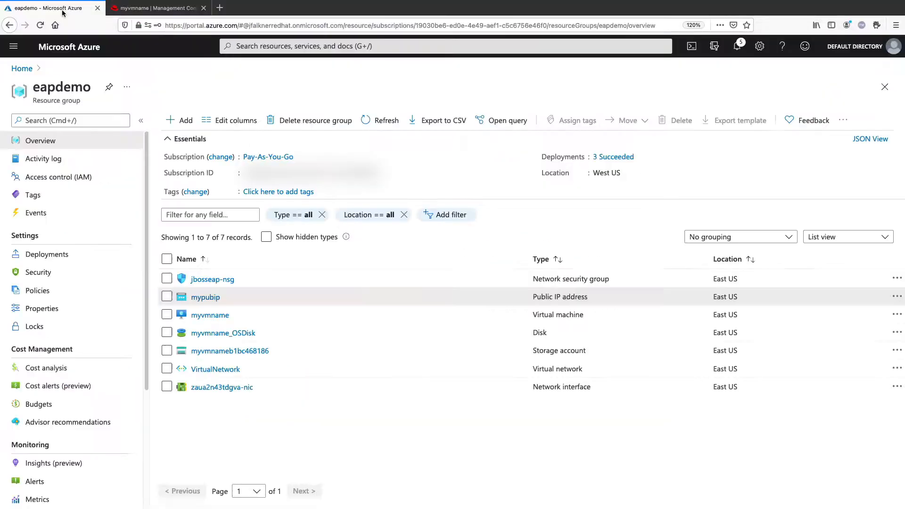
{"action": "left_click", "coordinate": [184, 120]}
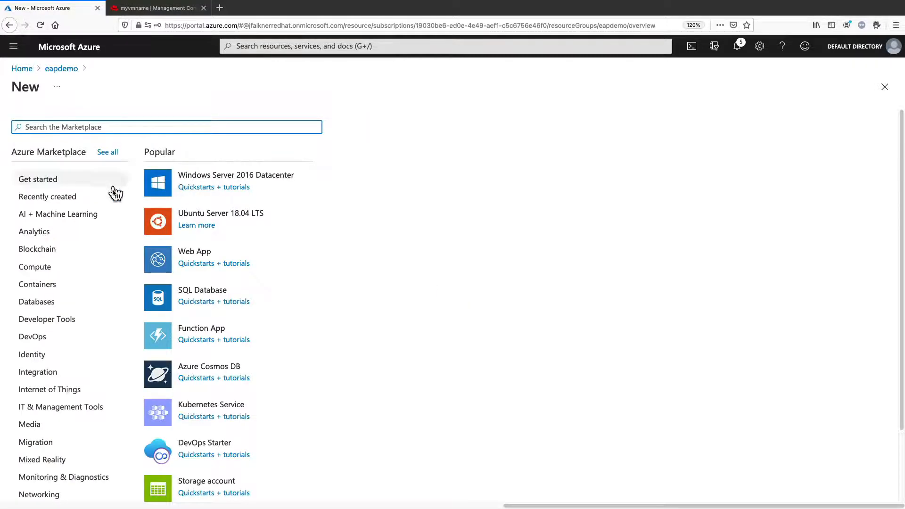
{"action": "left_click_drag", "start_coordinate": [113, 187], "coordinate": [55, 199]}
{"action": "left_click", "coordinate": [237, 217]}
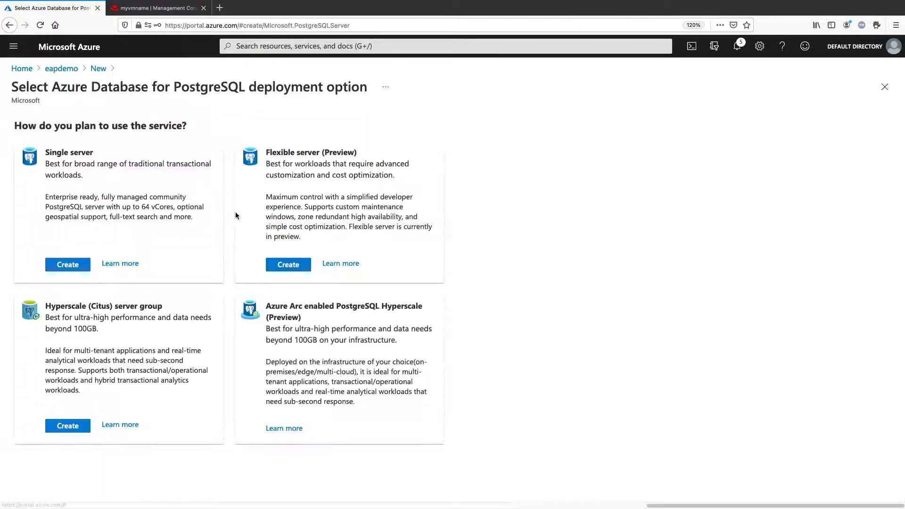
{"action": "left_click", "coordinate": [74, 264]}
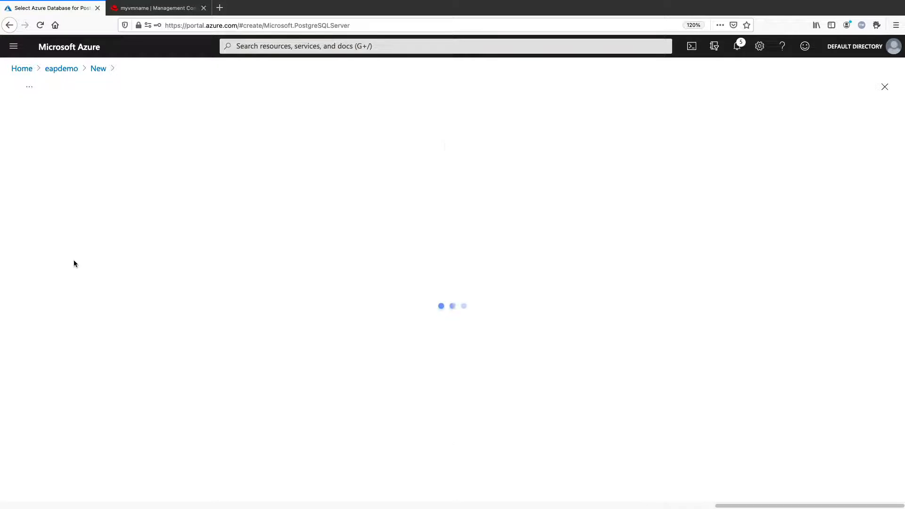
{"action": "scroll", "coordinate": [126, 240], "scroll_direction": "down", "scroll_amount": 2}
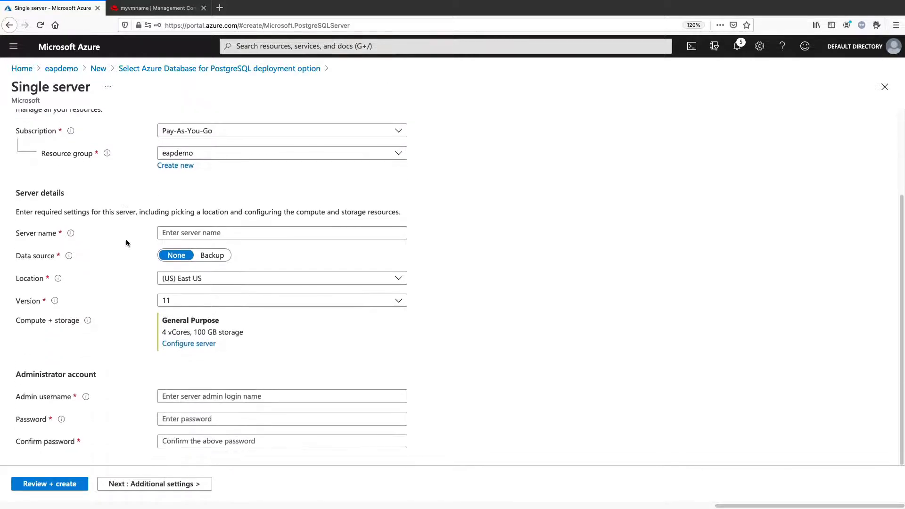
Step: Name the PostgreSQL server jhf-postgres, set the admin username to sa, and enter and confirm the admin password
{"action": "left_click", "coordinate": [182, 234]}
{"action": "type", "text": "jhf-p"}
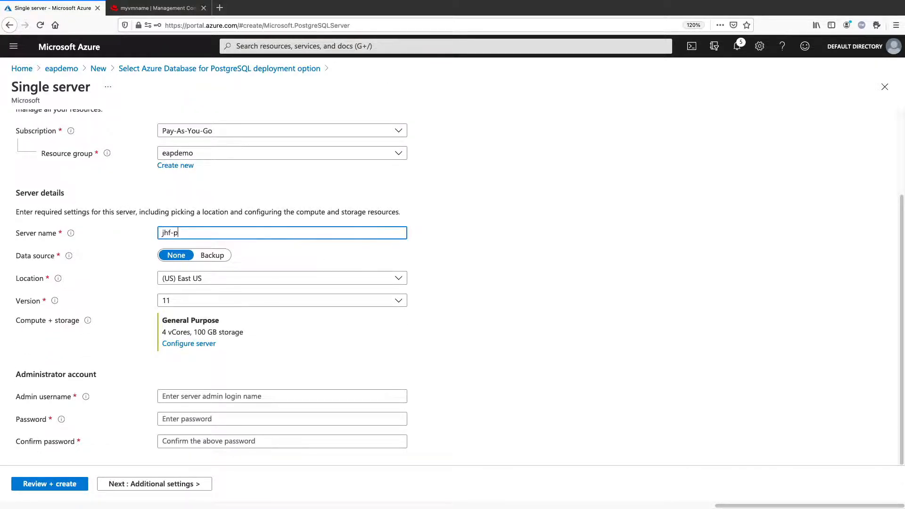
{"action": "type", "text": "ostgres"}
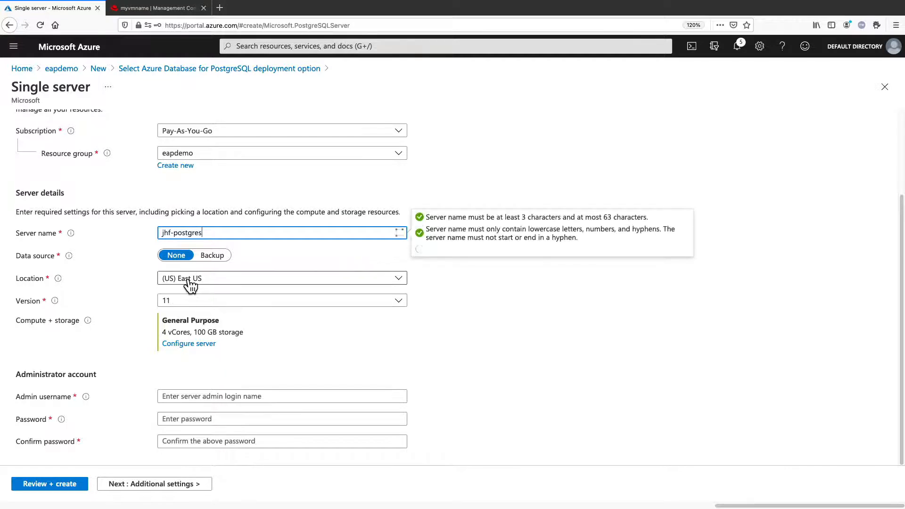
{"action": "left_click", "coordinate": [460, 346]}
{"action": "left_click", "coordinate": [240, 396]}
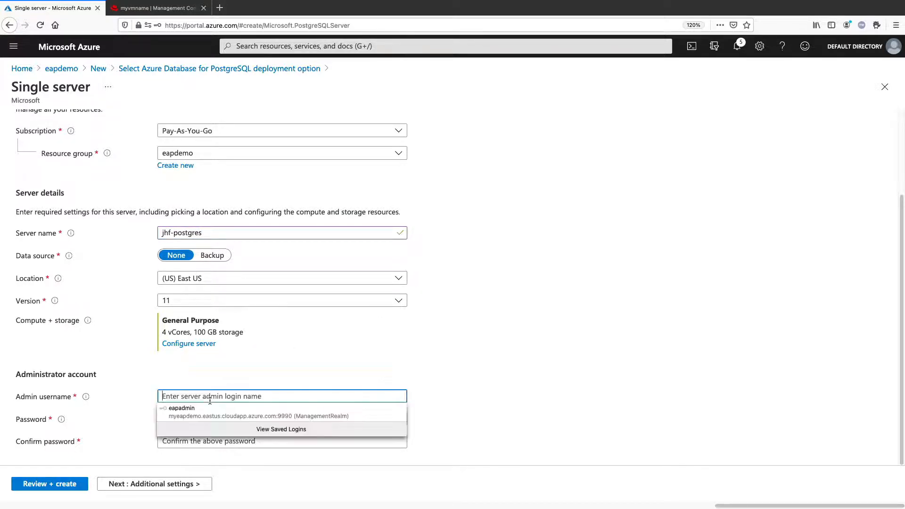
{"action": "type", "text": "sa"}
{"action": "key", "text": "Tab"}
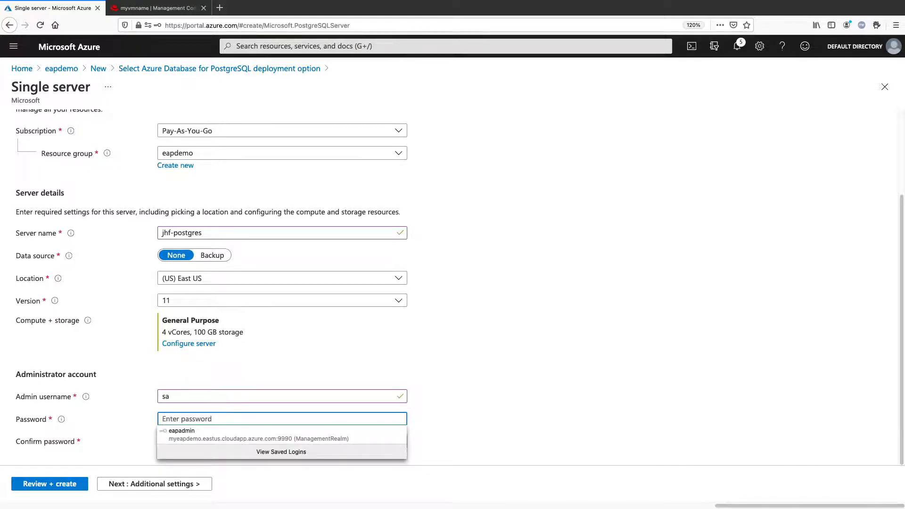
{"action": "type", "text": "••••"}
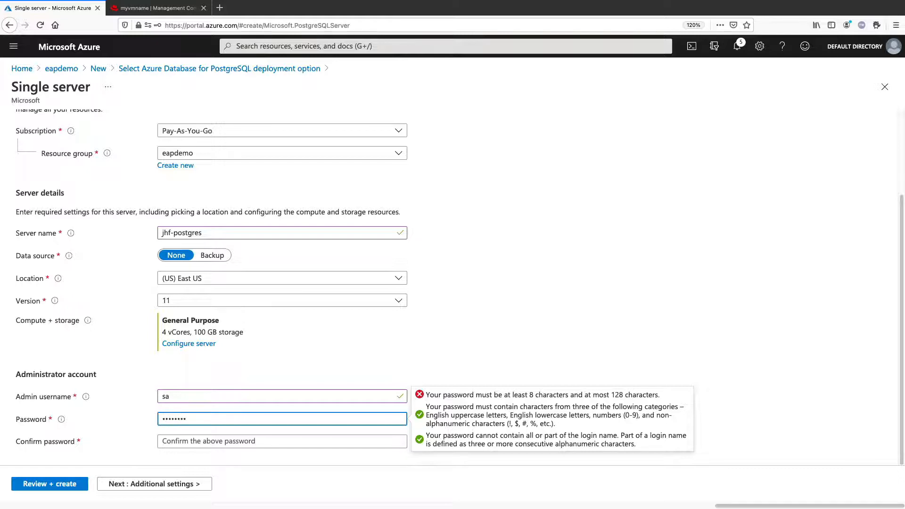
{"action": "key", "text": "Tab"}
{"action": "type", "text": "•••••"}
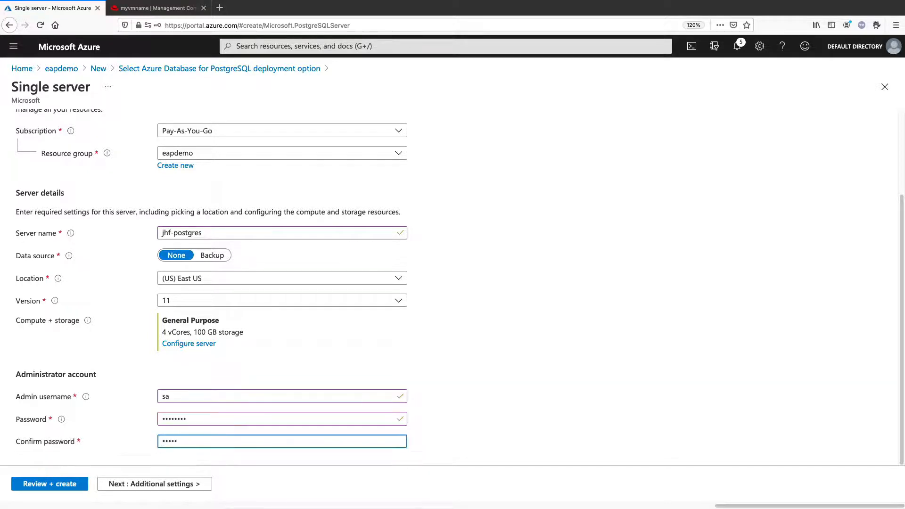
{"action": "type", "text": "•••"}
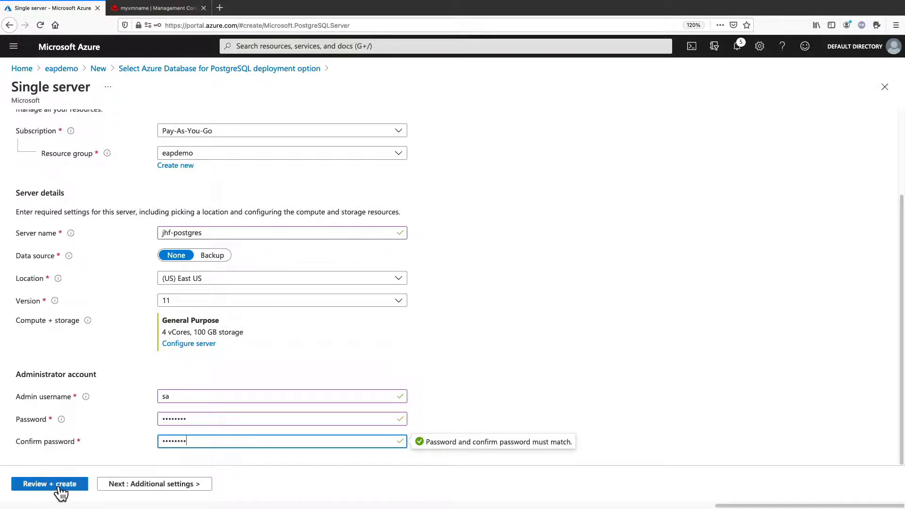
Step: Review and create the PostgreSQL server, and open the overview of the jhf-postgres resource
{"action": "left_click", "coordinate": [59, 486]}
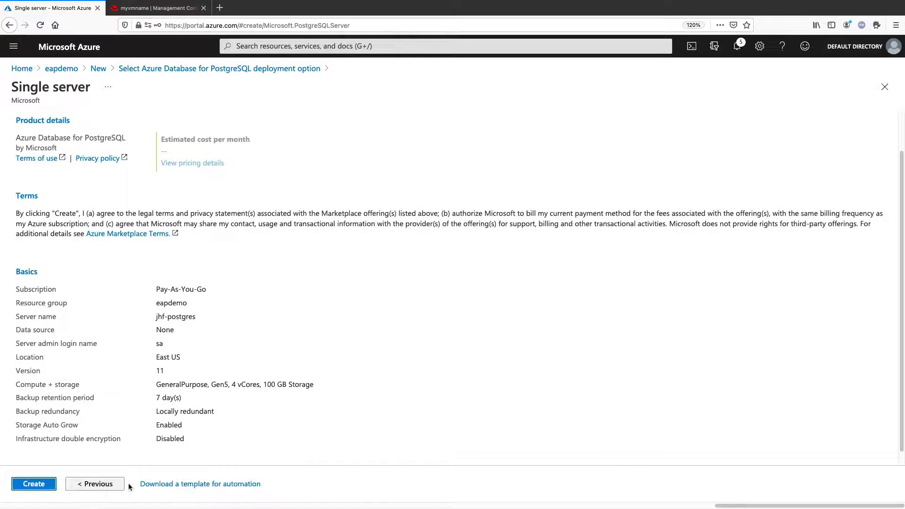
{"action": "left_click", "coordinate": [17, 488]}
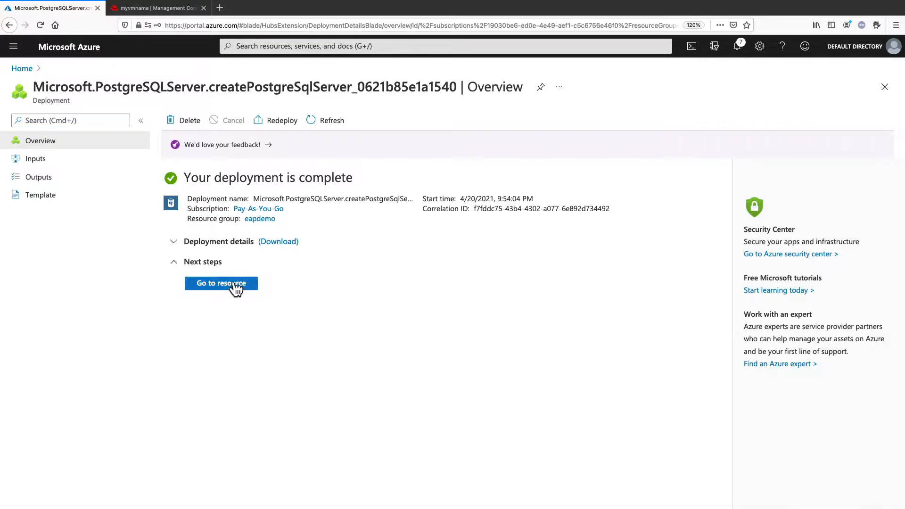
{"action": "left_click", "coordinate": [233, 283]}
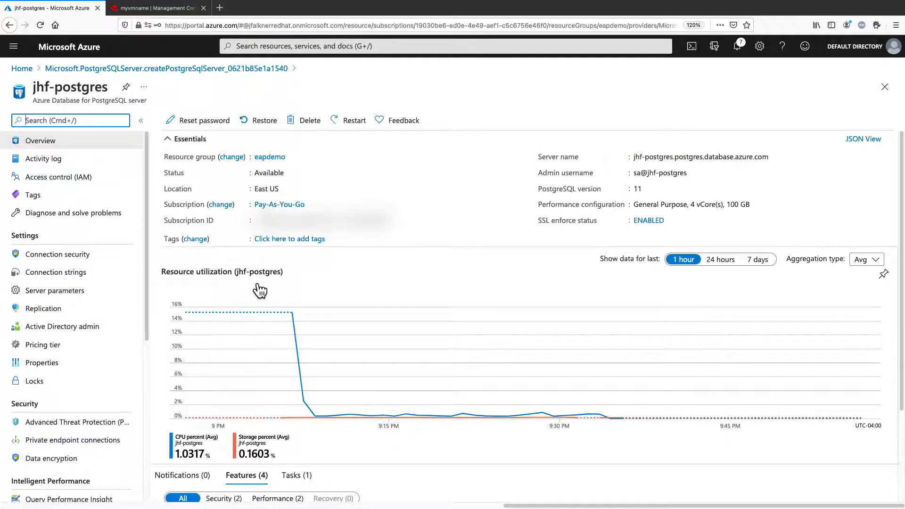
Step: Open a Cloud Shell and connect with psql to the postgres database on jhf-postgres, port 5432, entering the admin user's password
{"action": "left_click", "coordinate": [686, 52]}
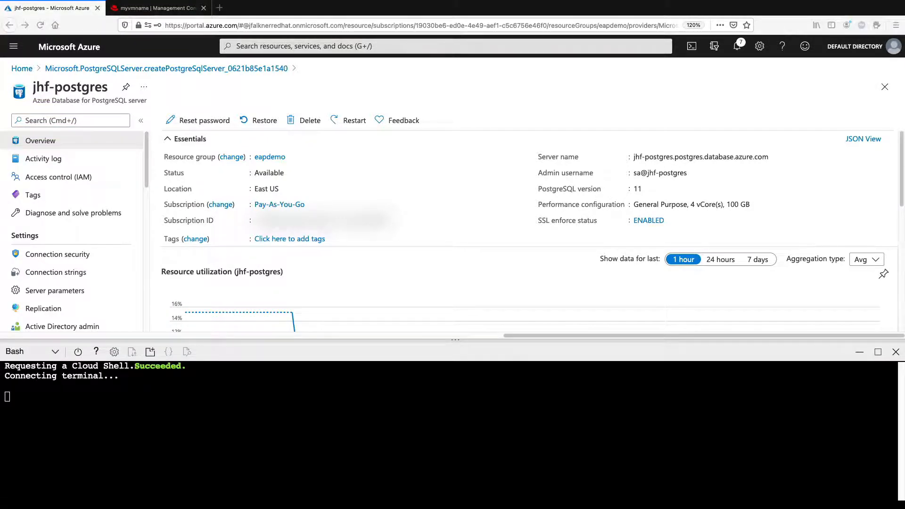
{"action": "left_click", "coordinate": [245, 426]}
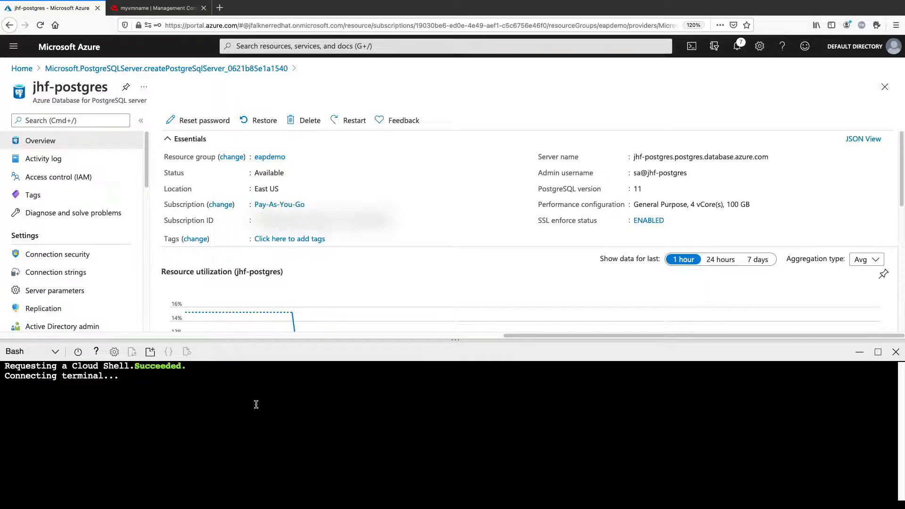
{"action": "type", "text": "psql --host=jhf-postgres.postgres.database.azure.com --port=5432 --username=sa@jhf-postgres --dbname=postgres"}
{"action": "key", "text": "Return"}
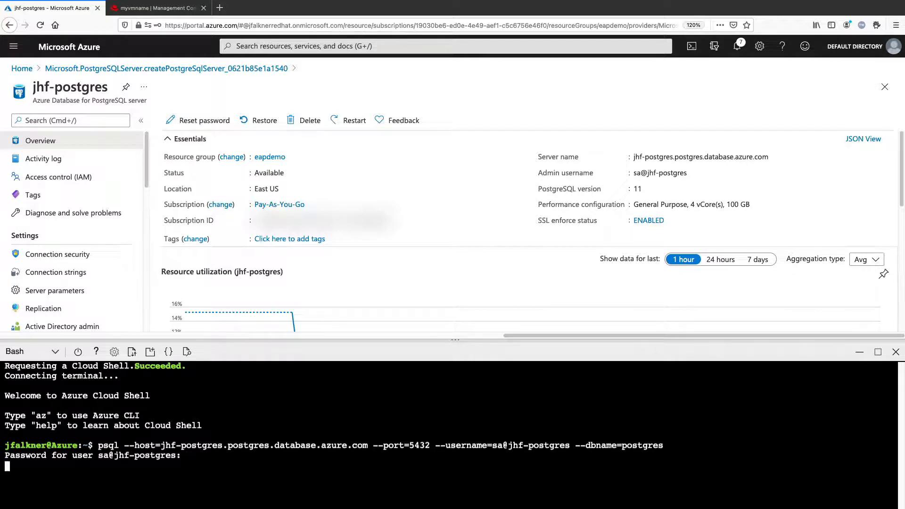
{"action": "key", "text": "Return"}
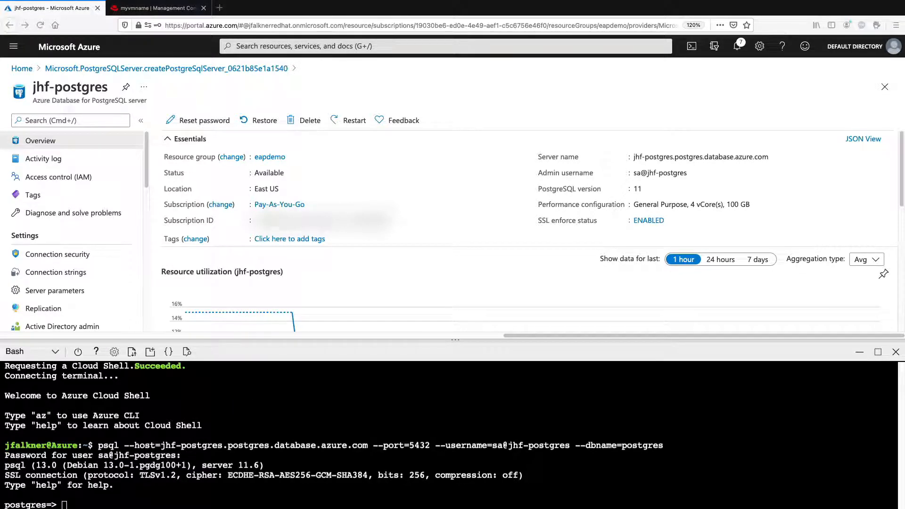
Step: Create a database named coolstore on the PostgreSQL server with a CREATE DATABASE statement
{"action": "type", "text": "CREATE "}
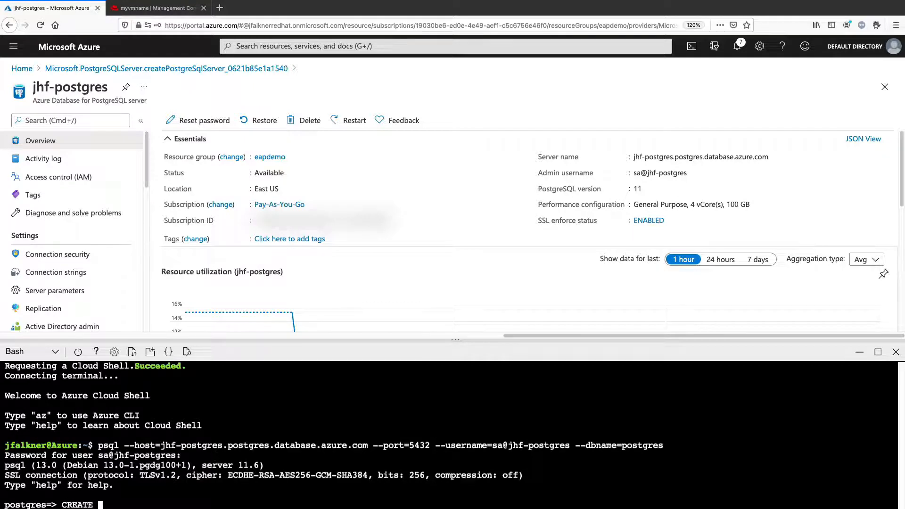
{"action": "type", "text": "DATABASDE"}
{"action": "key", "text": "BackSpace"}
{"action": "key", "text": "BackSpace"}
{"action": "type", "text": "E coolstore;"}
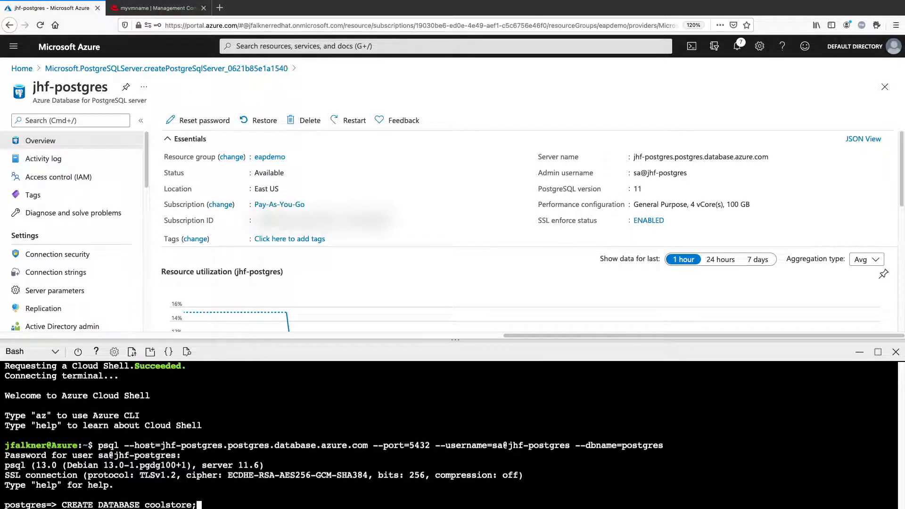
{"action": "key", "text": "Return"}
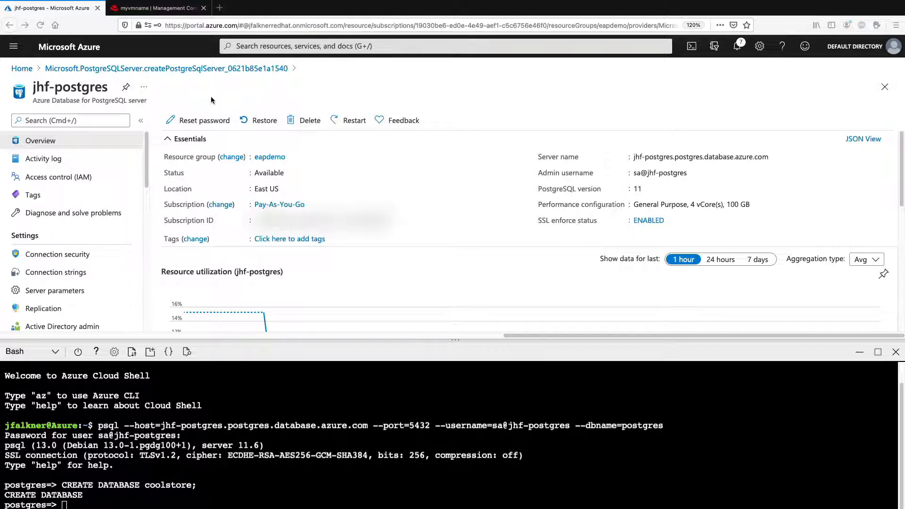
Step: Switch to the JBoss EAP management console and upload postgresql.jar as a new deployment, continuing to its name settings
{"action": "left_click", "coordinate": [167, 8]}
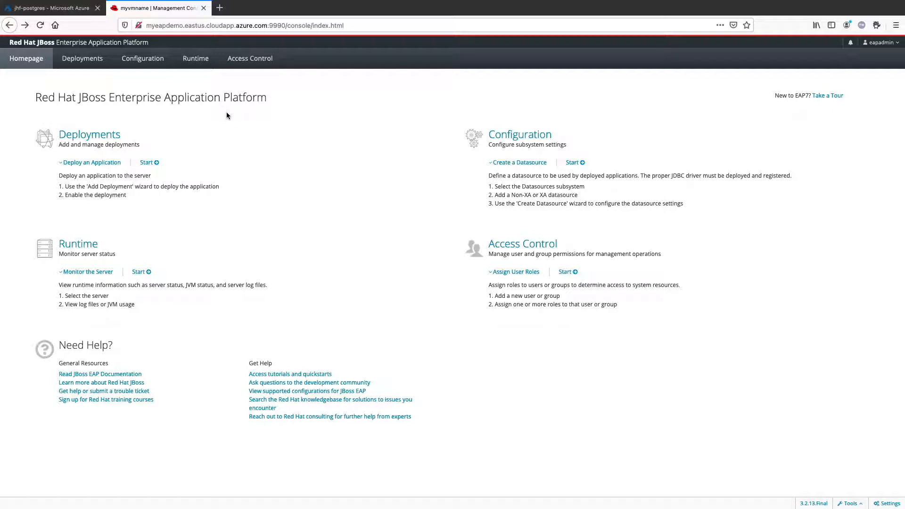
{"action": "left_click", "coordinate": [106, 137]}
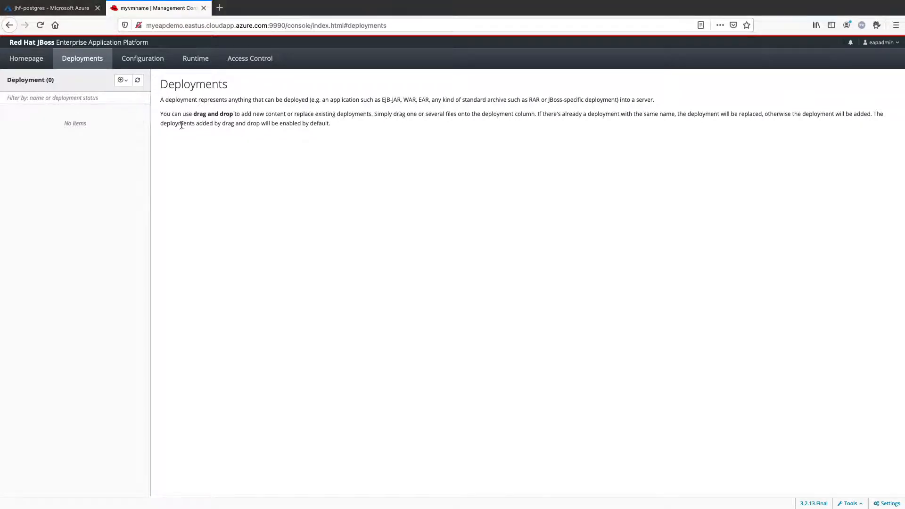
{"action": "left_click", "coordinate": [126, 81]}
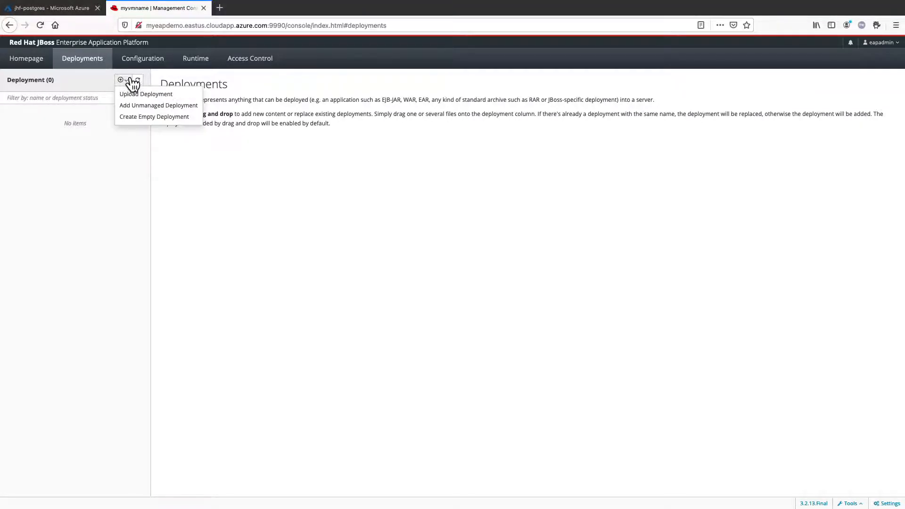
{"action": "left_click", "coordinate": [137, 94]}
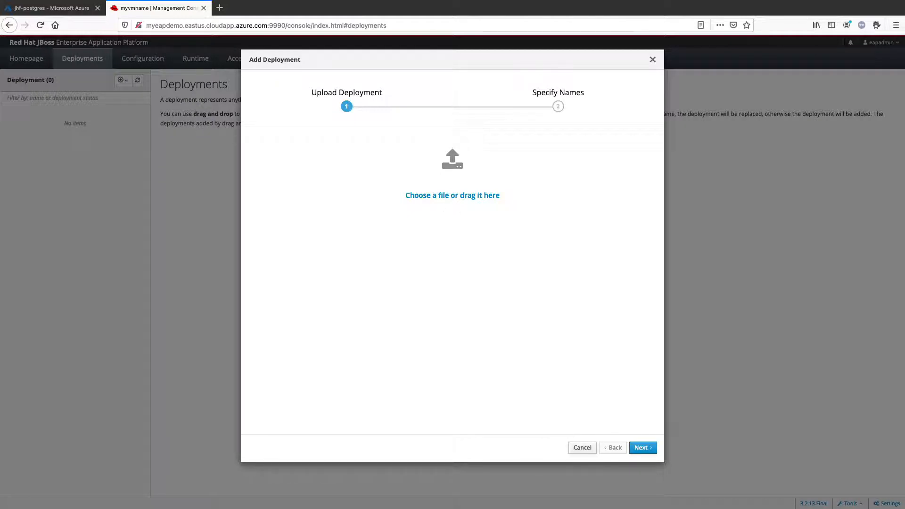
{"action": "left_click_drag", "start_coordinate": [43, 205], "coordinate": [460, 181]}
{"action": "left_click", "coordinate": [643, 449]}
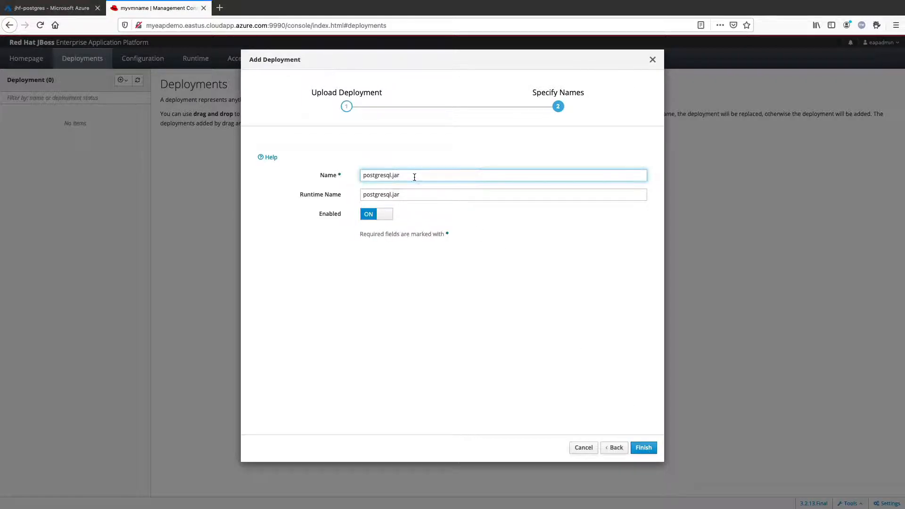
Step: Remove the .jar extension from the deployment's name and runtime name, then finish the upload and close the wizard
{"action": "key", "text": "BackSpace"}
{"action": "key", "text": "Tab"}
{"action": "key", "text": "Right"}
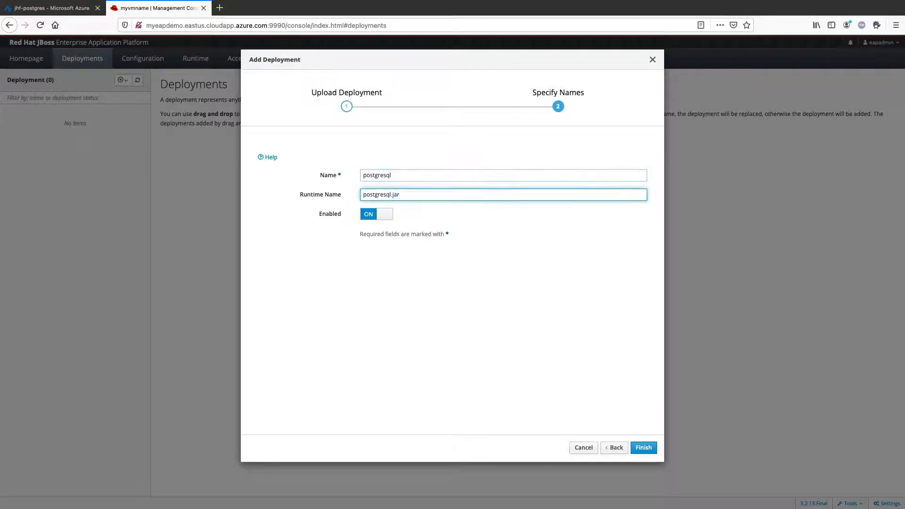
{"action": "key", "text": "BackSpace"}
{"action": "key", "text": "BackSpace"}
{"action": "key", "text": "BackSpace"}
{"action": "left_click", "coordinate": [643, 448]}
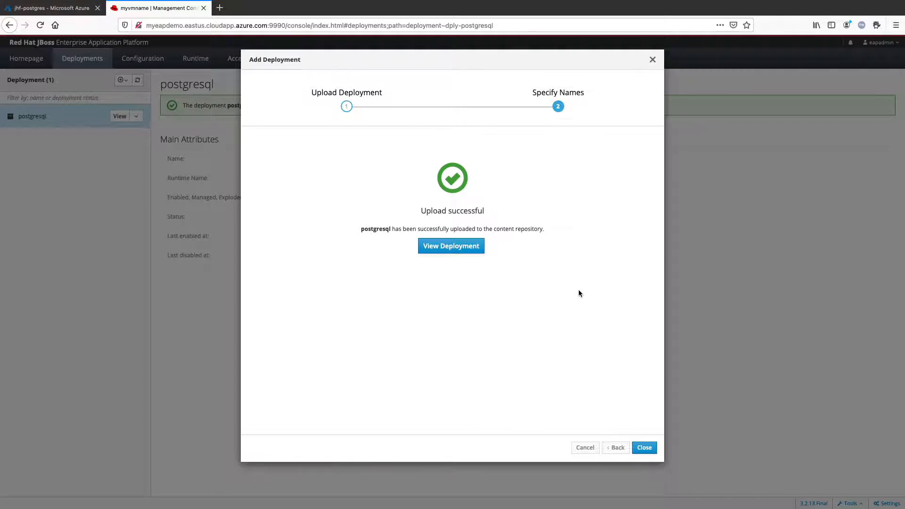
{"action": "left_click", "coordinate": [647, 447]}
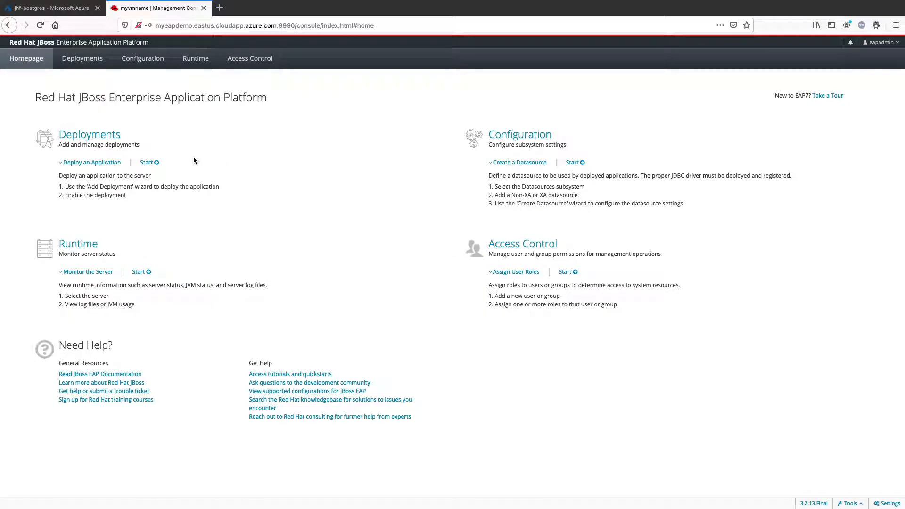
Step: Open the JDBC drivers list of the Datasources & Drivers subsystem to check for the deployed PostgreSQL driver
{"action": "left_click", "coordinate": [145, 60]}
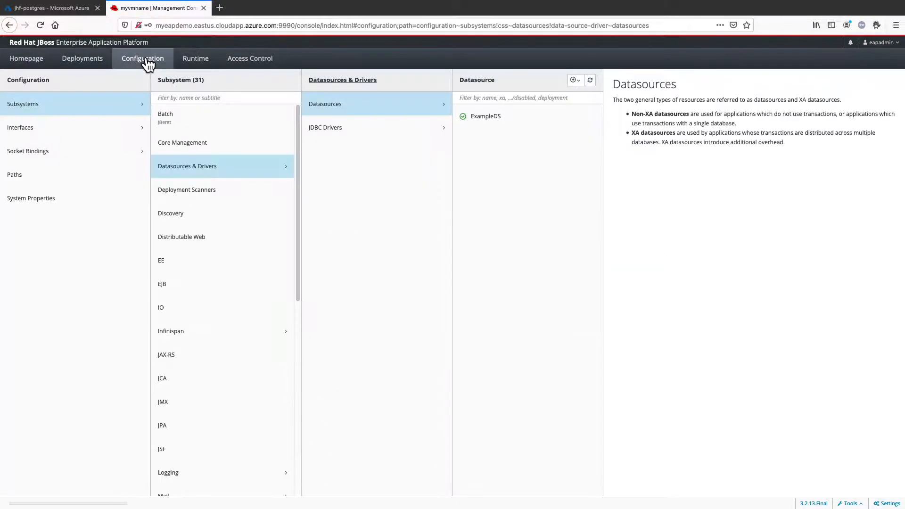
{"action": "left_click", "coordinate": [51, 107]}
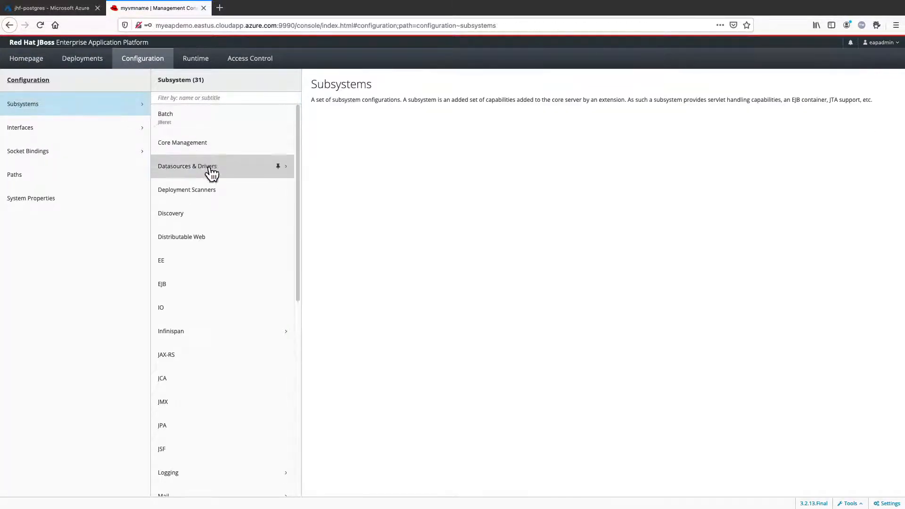
{"action": "left_click", "coordinate": [210, 175]}
{"action": "left_click", "coordinate": [349, 135]}
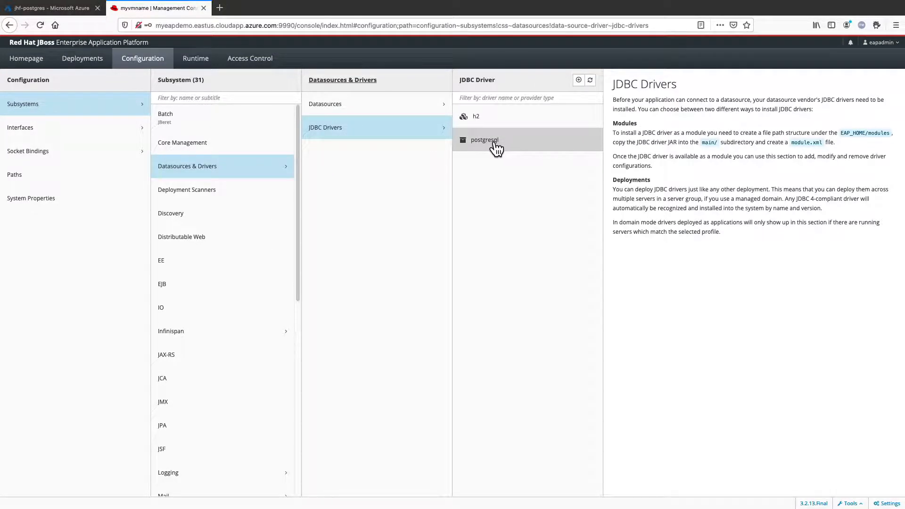
Step: Start adding a datasource based on the PostgreSQL template and continue to its attributes
{"action": "left_click", "coordinate": [384, 110]}
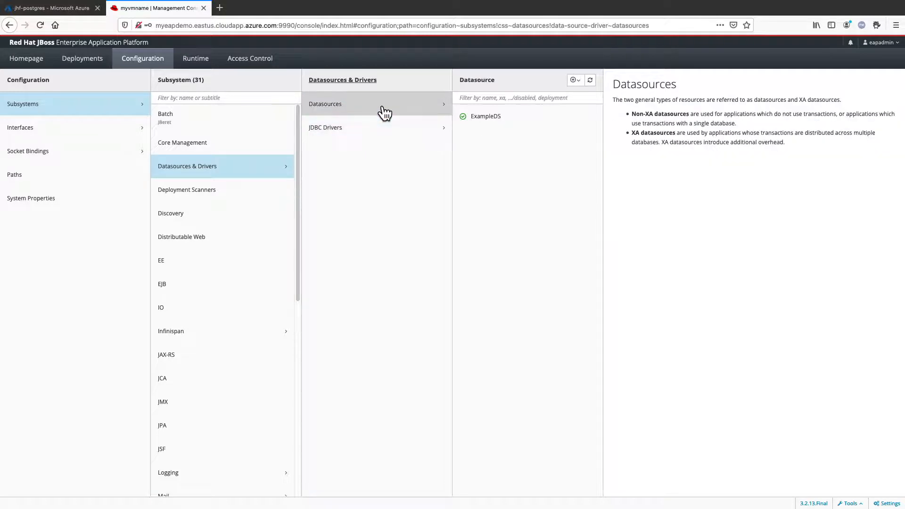
{"action": "left_click", "coordinate": [579, 81]}
{"action": "left_click", "coordinate": [588, 95]}
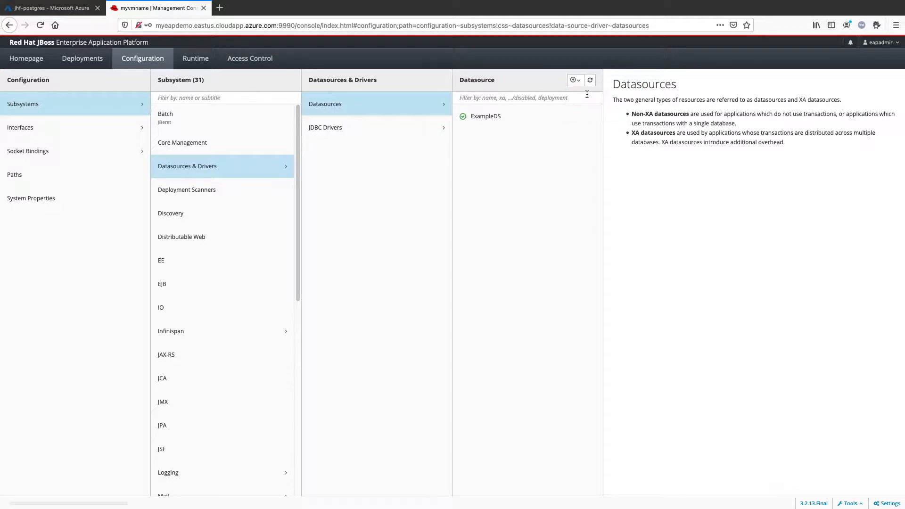
{"action": "left_click", "coordinate": [282, 187]}
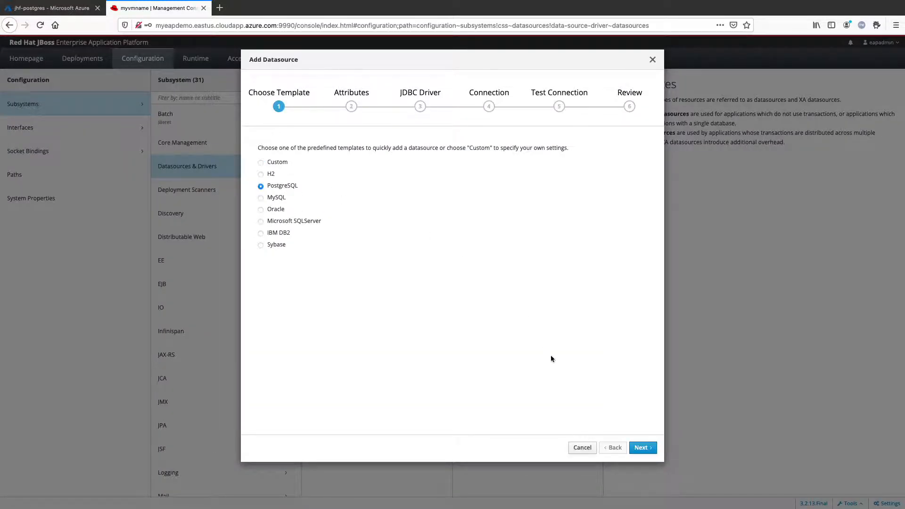
{"action": "left_click", "coordinate": [642, 448]}
Step: Name the datasource CoolstoreDS with JNDI name java:jboss/datasources/CoolstoreDS, and accept the postgresql JDBC driver settings
{"action": "key", "text": "ctrl+a"}
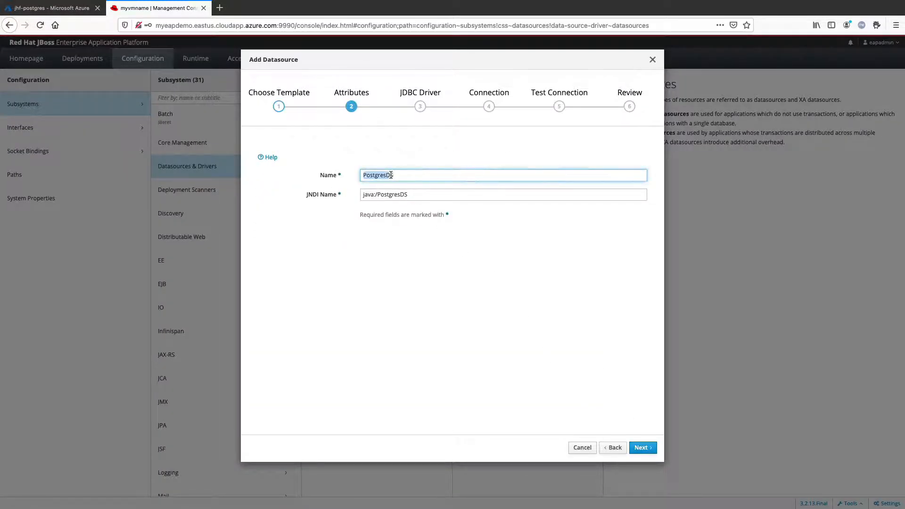
{"action": "type", "text": "Coolsto"}
{"action": "key", "text": "Tab"}
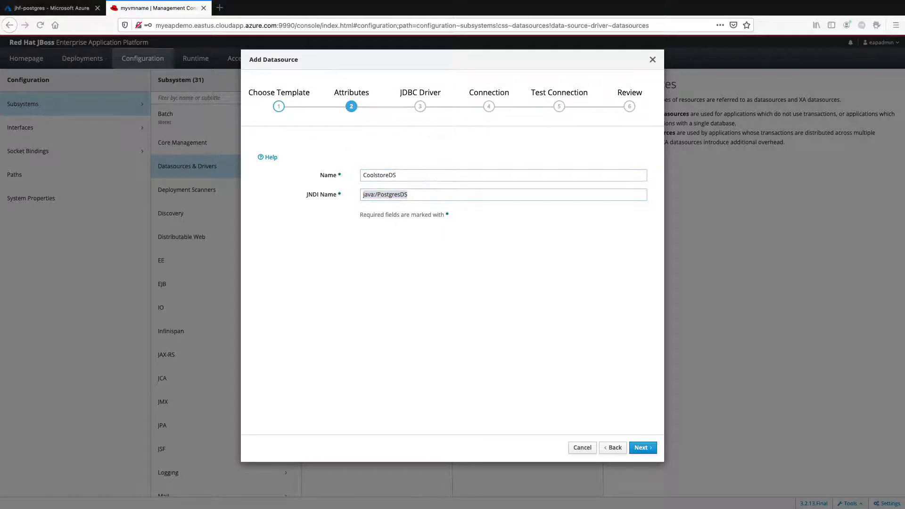
{"action": "type", "text": "java:jboss/datasources/CoolstoreDS"}
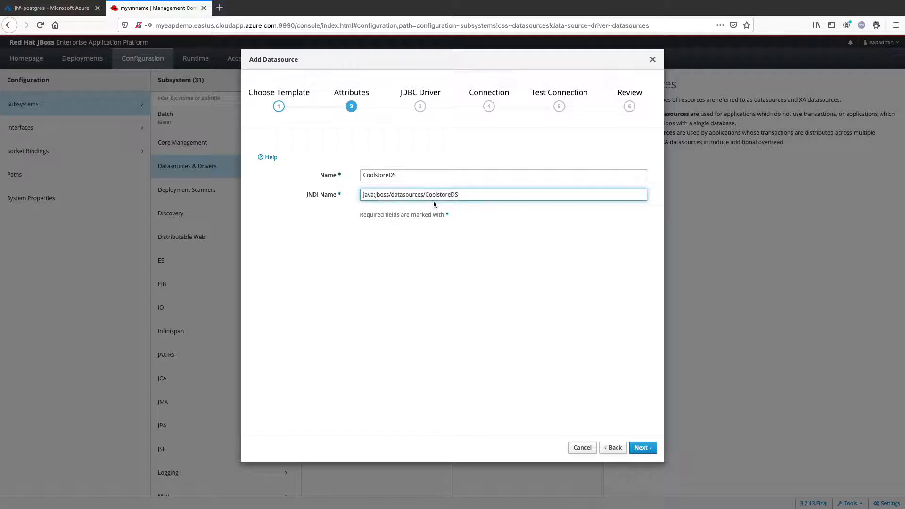
{"action": "left_click", "coordinate": [640, 454]}
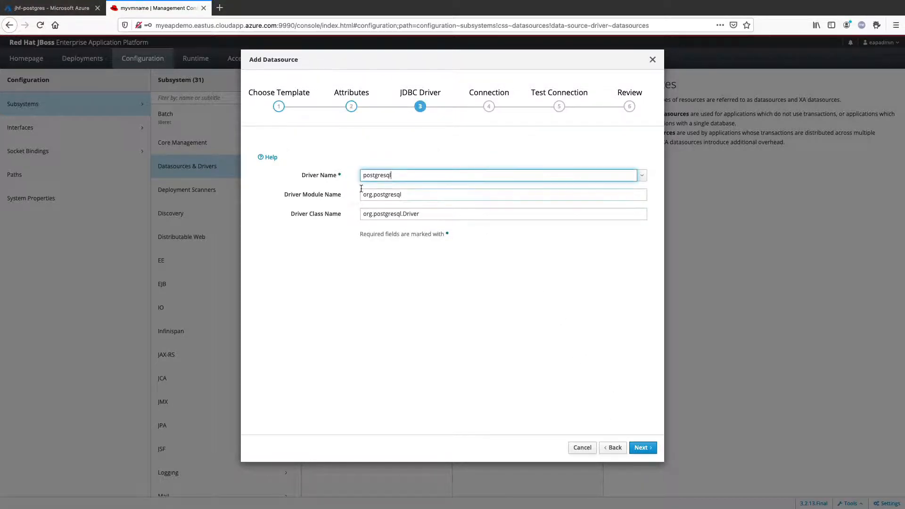
{"action": "left_click", "coordinate": [648, 449]}
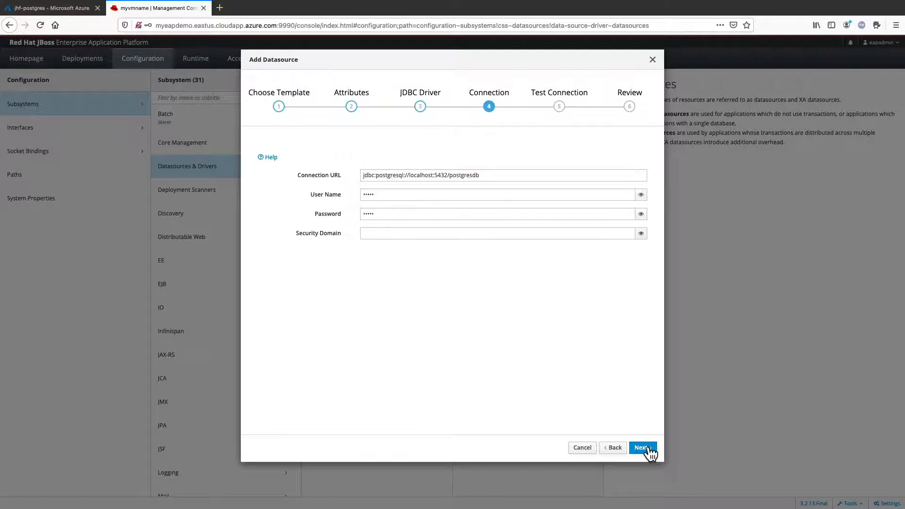
Step: Switch to the Azure portal and copy the JDBC connection string of the jhf-postgres server
{"action": "left_click", "coordinate": [434, 176]}
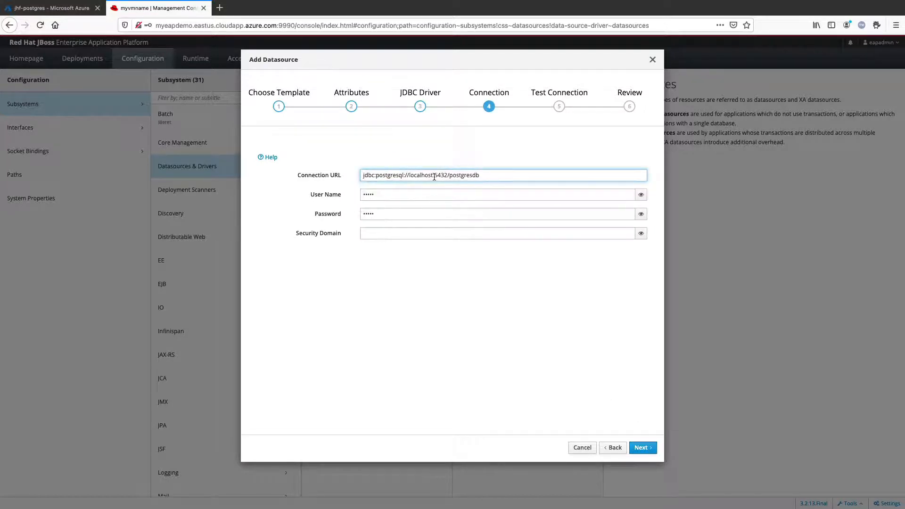
{"action": "left_click", "coordinate": [58, 8]}
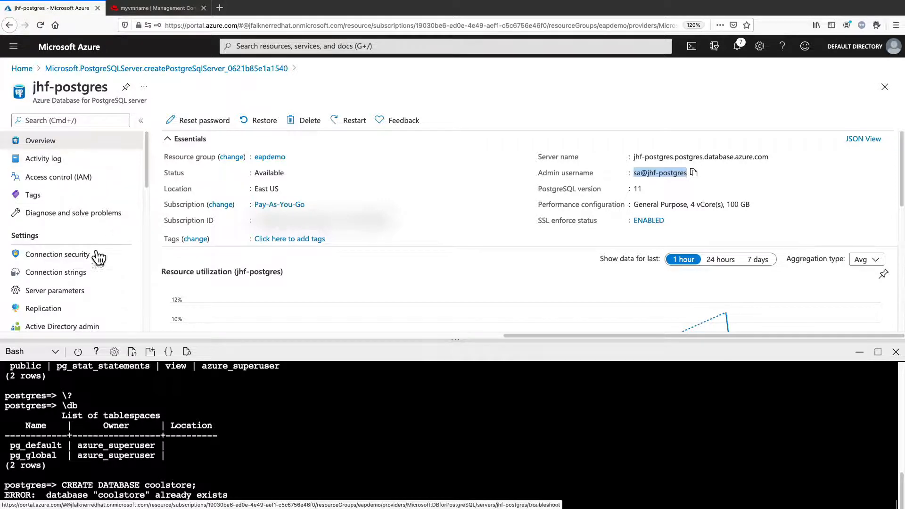
{"action": "left_click", "coordinate": [76, 274]}
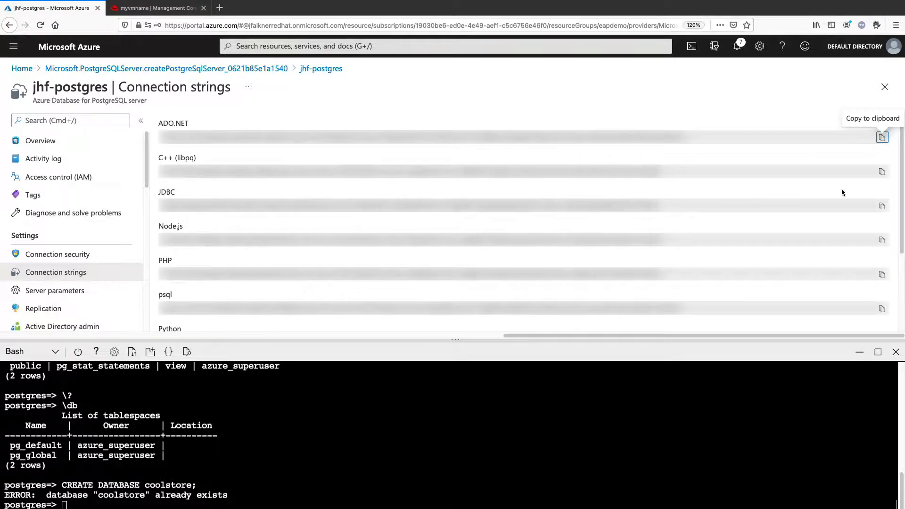
{"action": "left_click", "coordinate": [882, 206]}
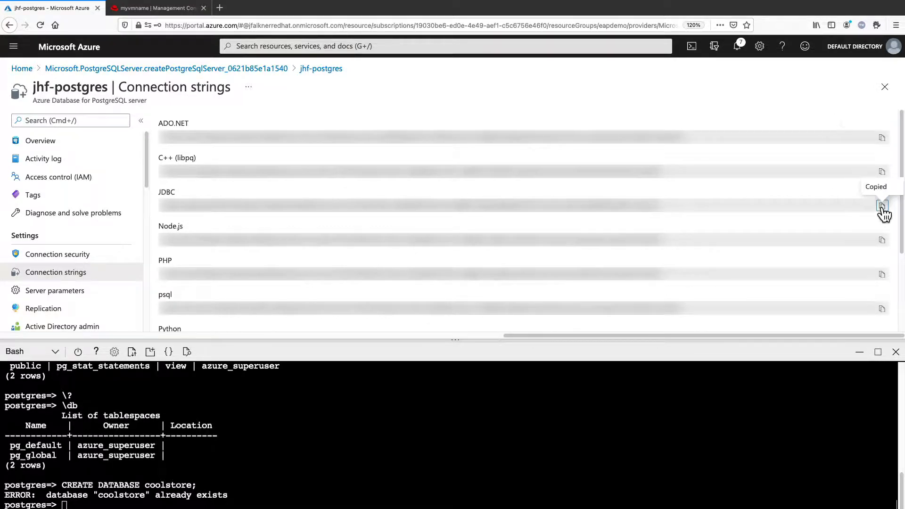
Step: Paste the copied string as the datasource's connection URL, set its database to coolstore, and remove the user and password parameters
{"action": "left_click", "coordinate": [154, 8]}
{"action": "triple_click", "coordinate": [407, 175]}
{"action": "key", "text": "ctrl+v"}
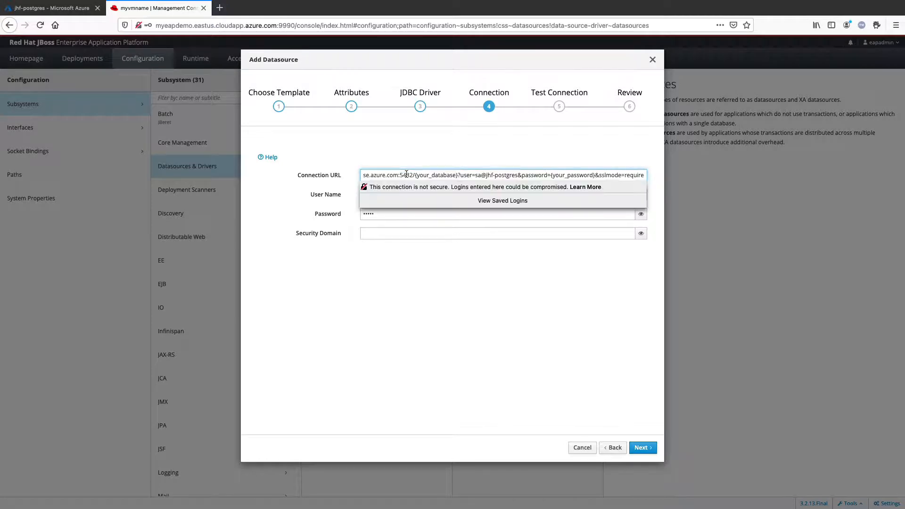
{"action": "double_click", "coordinate": [431, 175]}
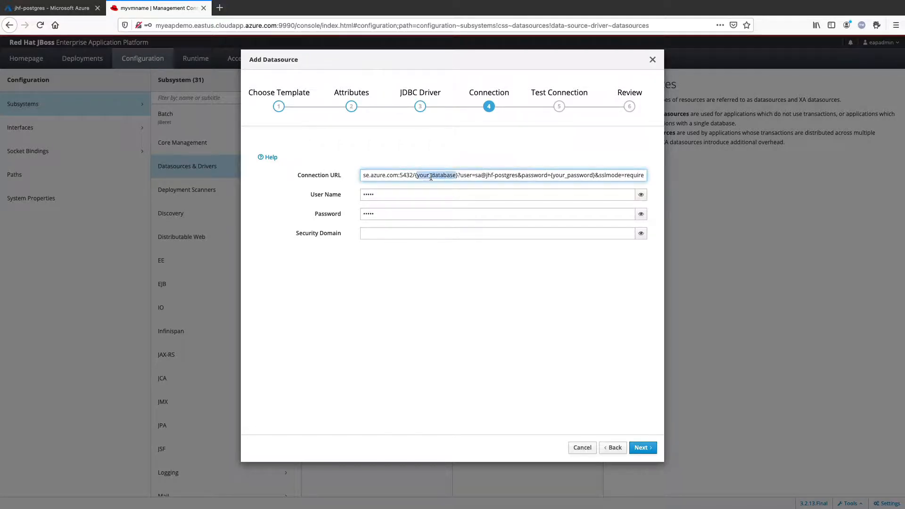
{"action": "type", "text": "coolstore"}
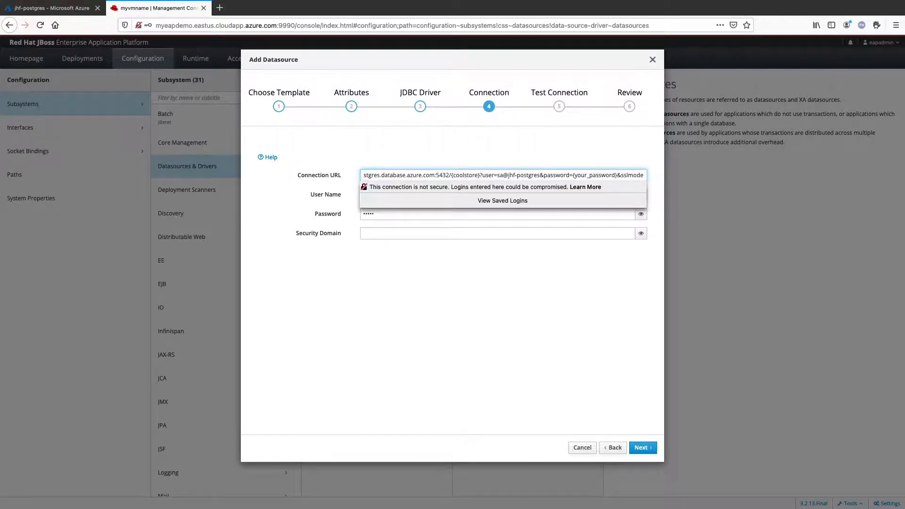
{"action": "key", "text": "Delete"}
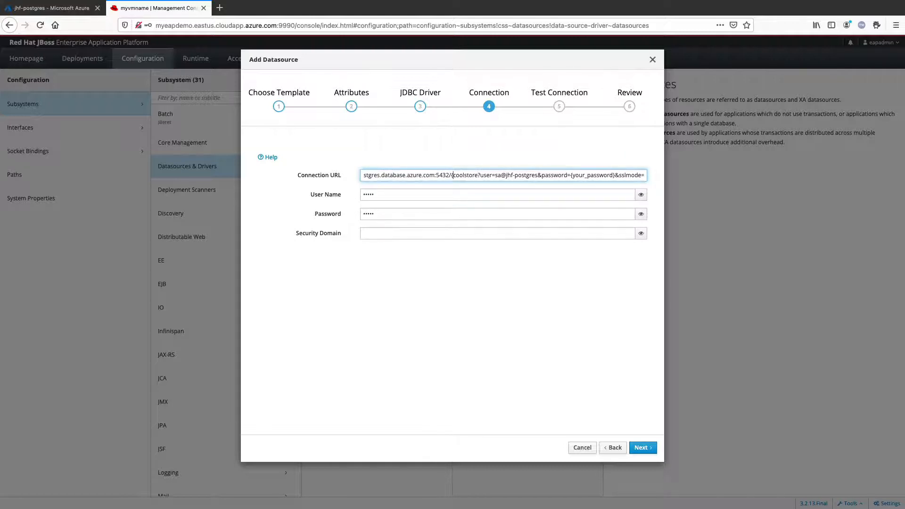
{"action": "key", "text": "BackSpace"}
{"action": "left_click_drag", "start_coordinate": [478, 174], "coordinate": [612, 175]}
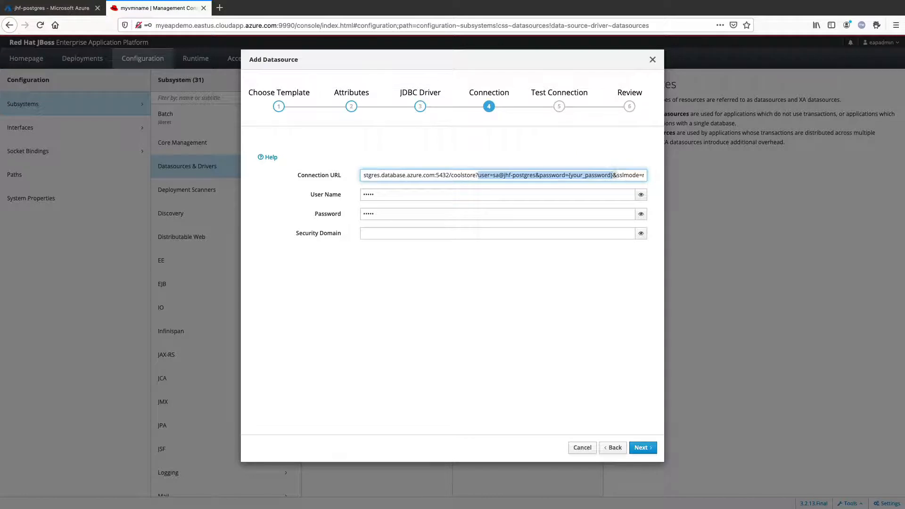
{"action": "key", "text": "Delete"}
{"action": "key", "text": "Delete"}
{"action": "left_click", "coordinate": [538, 135]}
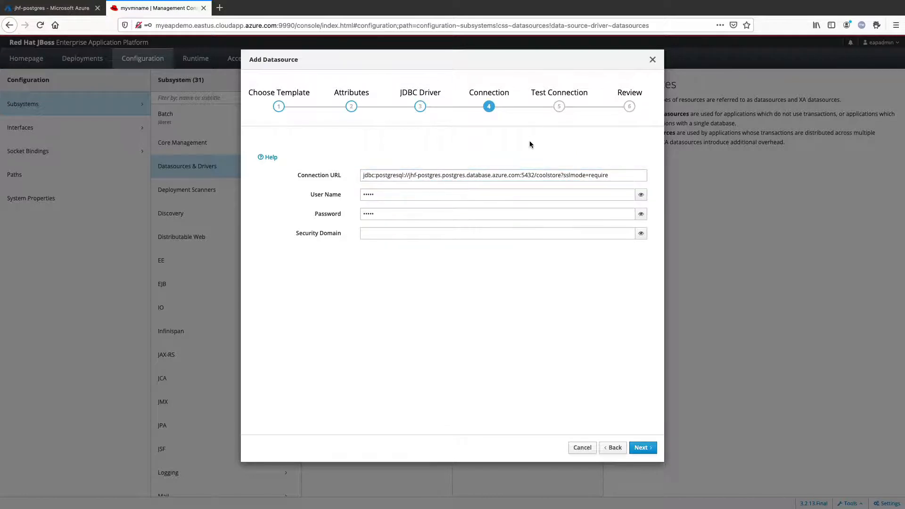
Step: Replace the datasource's user name with the PostgreSQL server's admin user name and reveal it
{"action": "left_click", "coordinate": [398, 195]}
{"action": "double_click", "coordinate": [398, 195]}
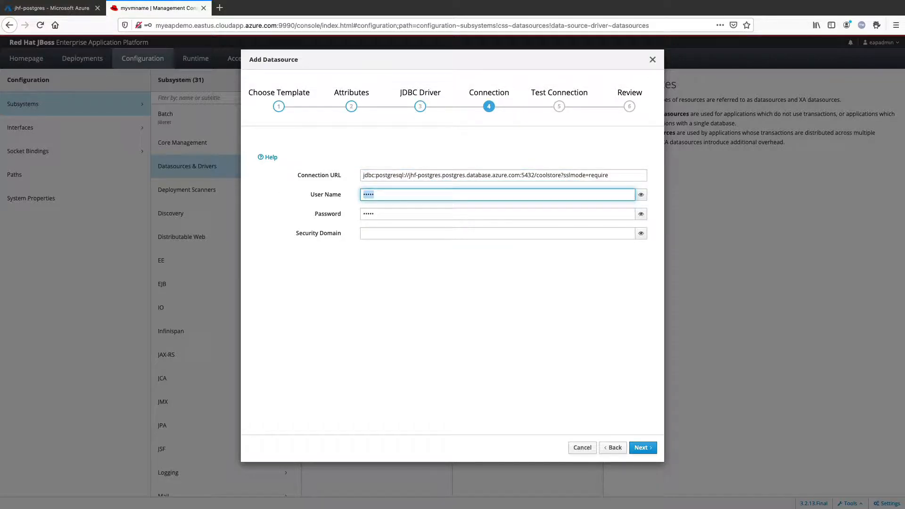
{"action": "key", "text": "super+Tab"}
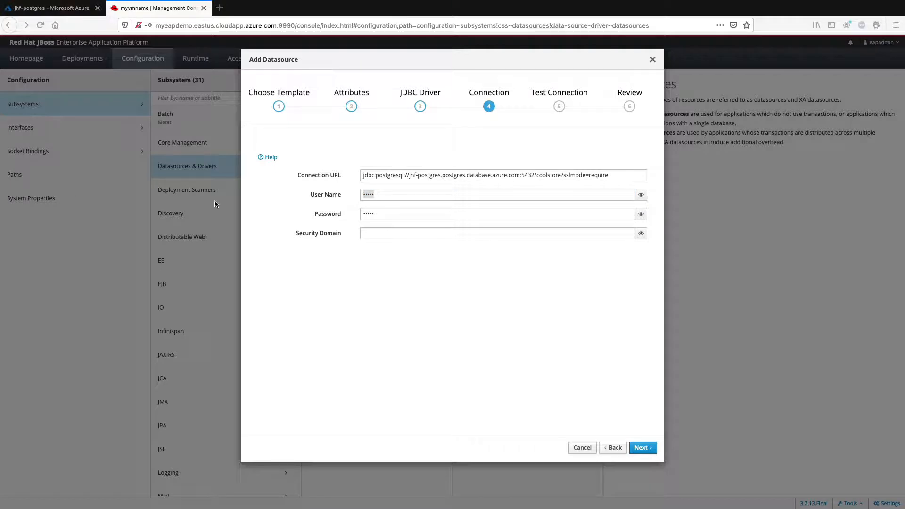
{"action": "left_click", "coordinate": [385, 193]}
{"action": "key", "text": "ctrl+v"}
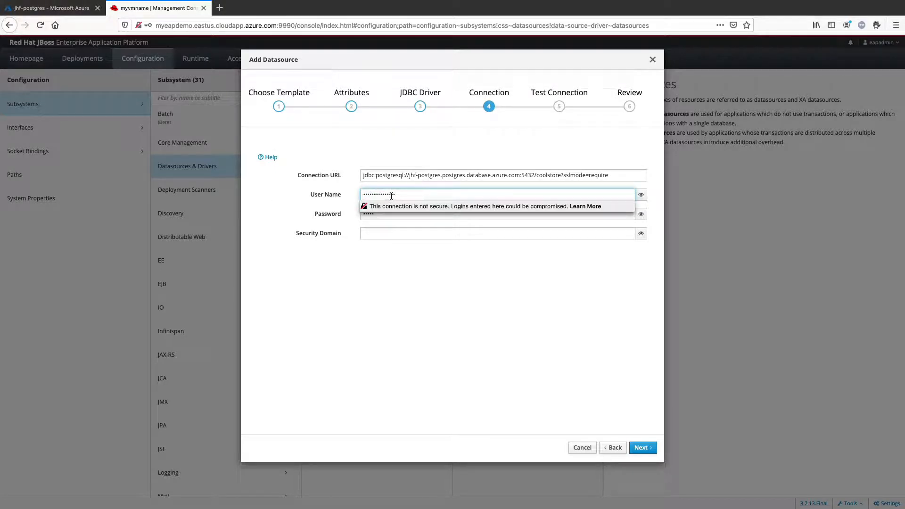
{"action": "left_click", "coordinate": [641, 194]}
Step: Replace the datasource's password with the PostgreSQL admin user's password
{"action": "left_click", "coordinate": [382, 214]}
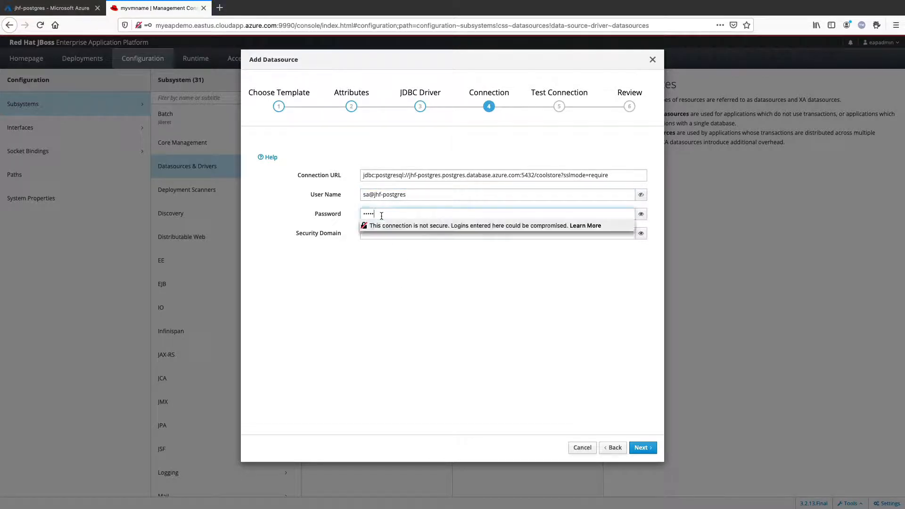
{"action": "double_click", "coordinate": [382, 215]}
{"action": "type", "text": "••"}
{"action": "key", "text": "BackSpace"}
{"action": "key", "text": "BackSpace"}
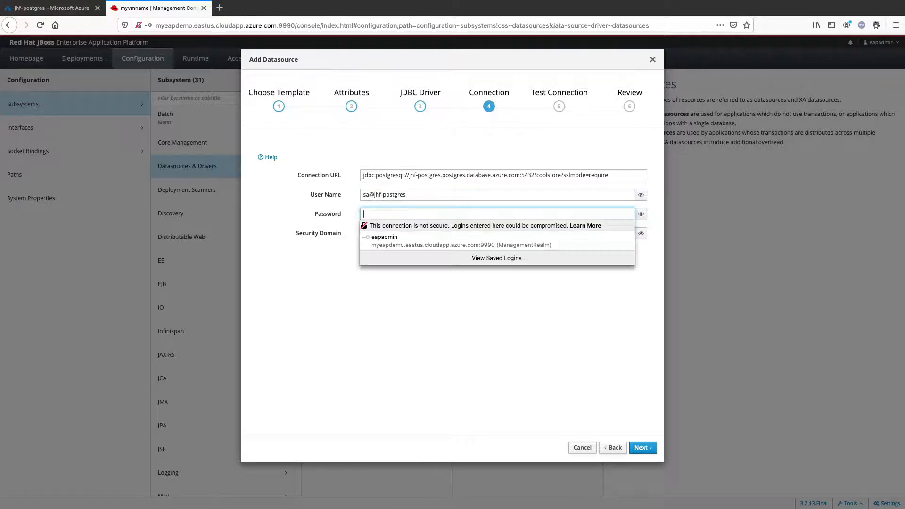
{"action": "type", "text": "••"}
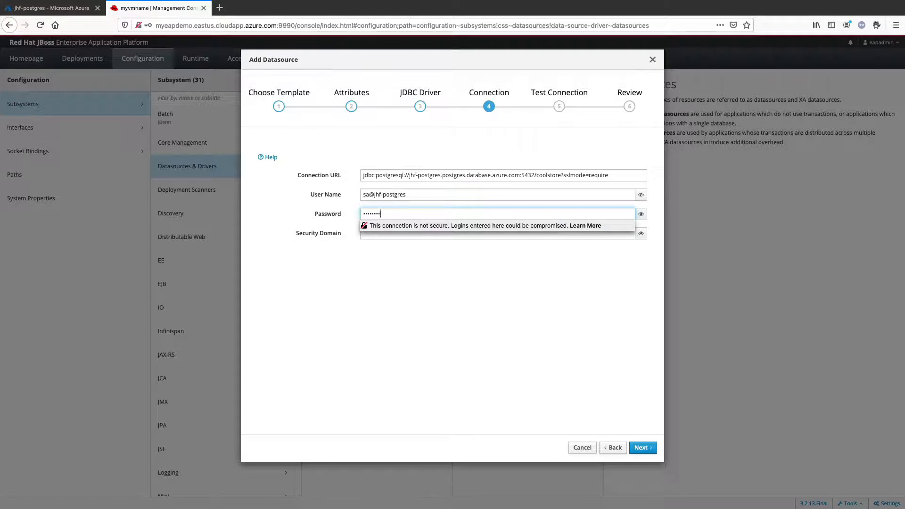
Step: Try to continue to the connection test with the password repeated in the Security Domain field
{"action": "key", "text": "Tab"}
{"action": "key", "text": "Tab"}
{"action": "type", "text": "••"}
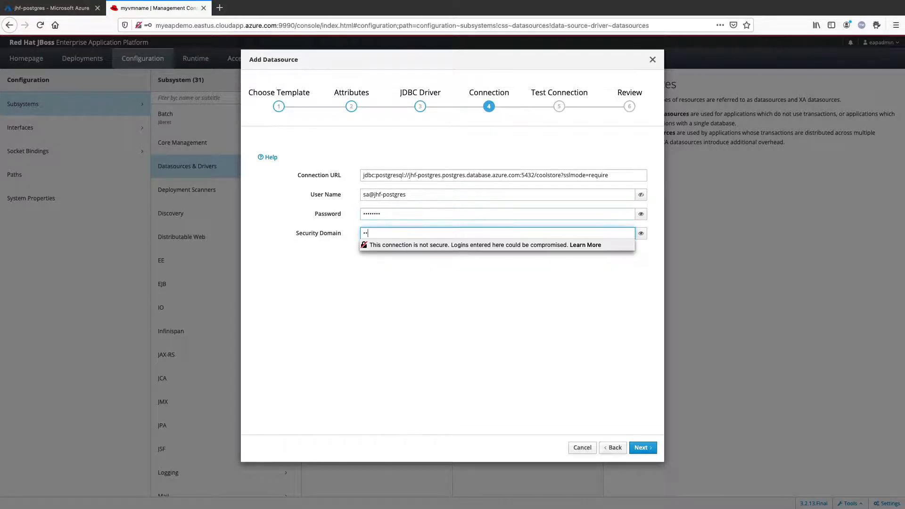
{"action": "left_click", "coordinate": [642, 448]}
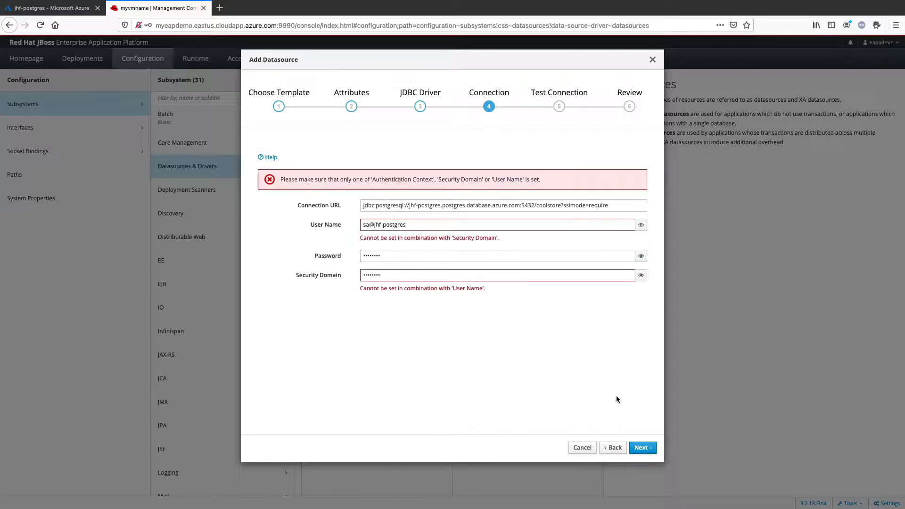
Step: Clear the Security Domain field and continue to the connection test page
{"action": "double_click", "coordinate": [382, 274]}
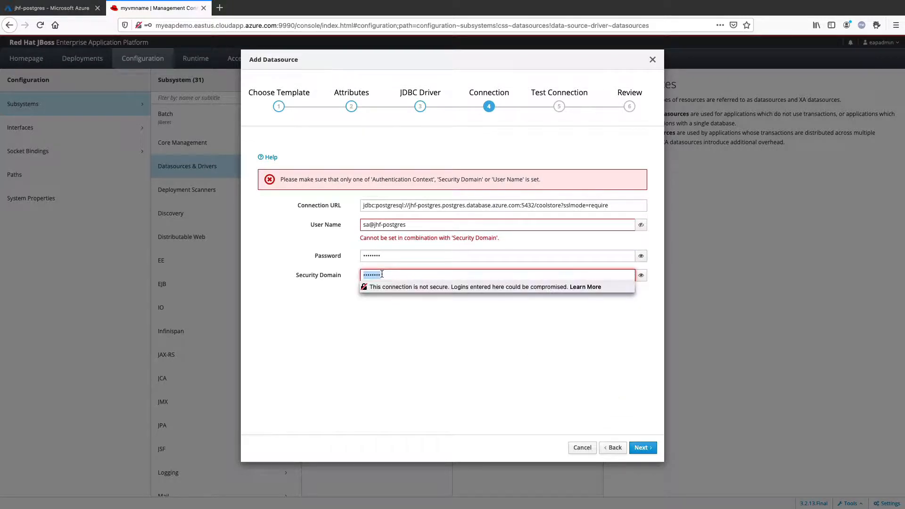
{"action": "key", "text": "BackSpace"}
{"action": "left_click", "coordinate": [379, 405]}
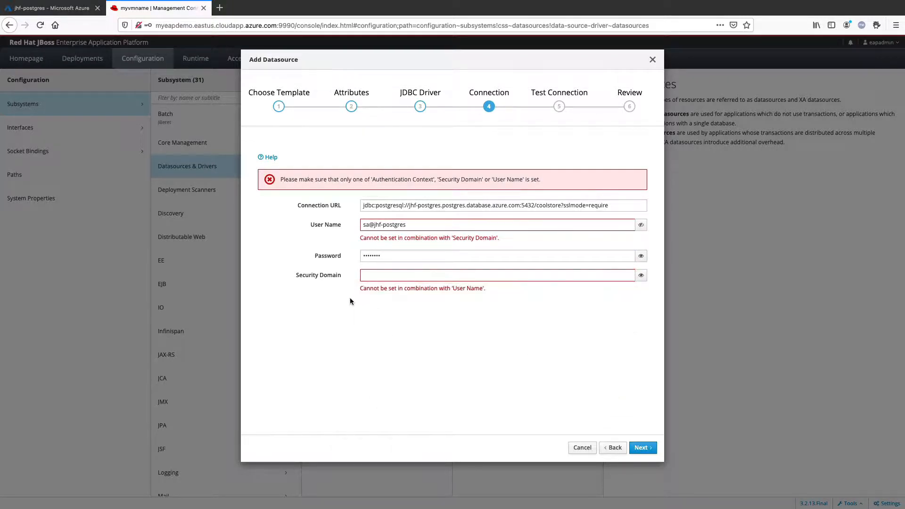
{"action": "left_click", "coordinate": [641, 448]}
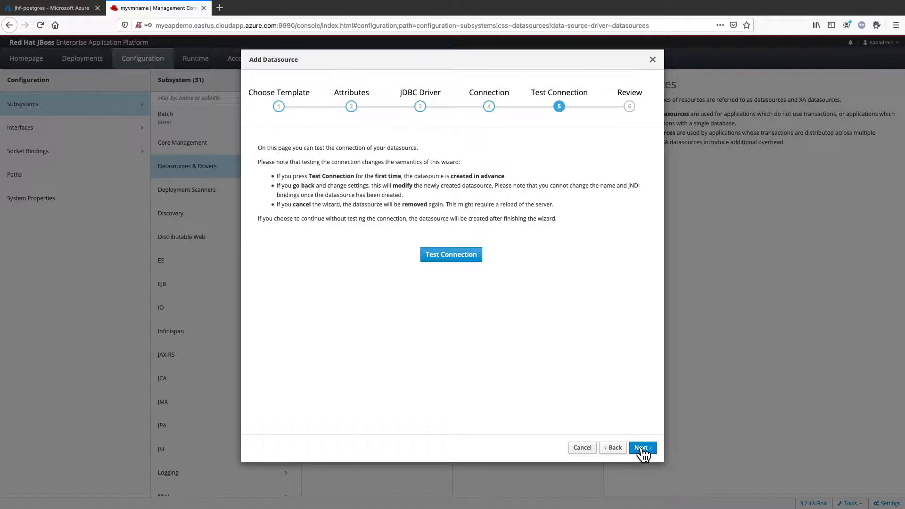
Step: Test the datasource's connection, finish creating CoolstoreDS and view it
{"action": "left_click", "coordinate": [459, 261]}
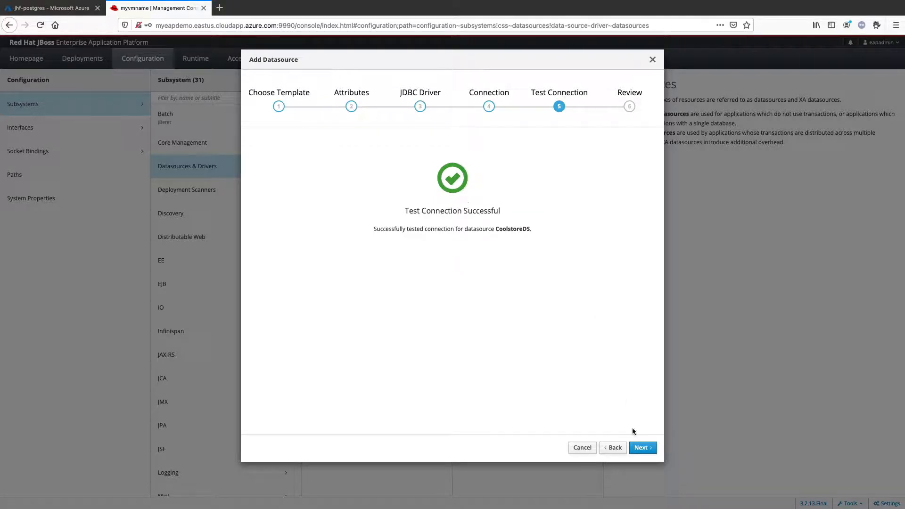
{"action": "left_click", "coordinate": [642, 448]}
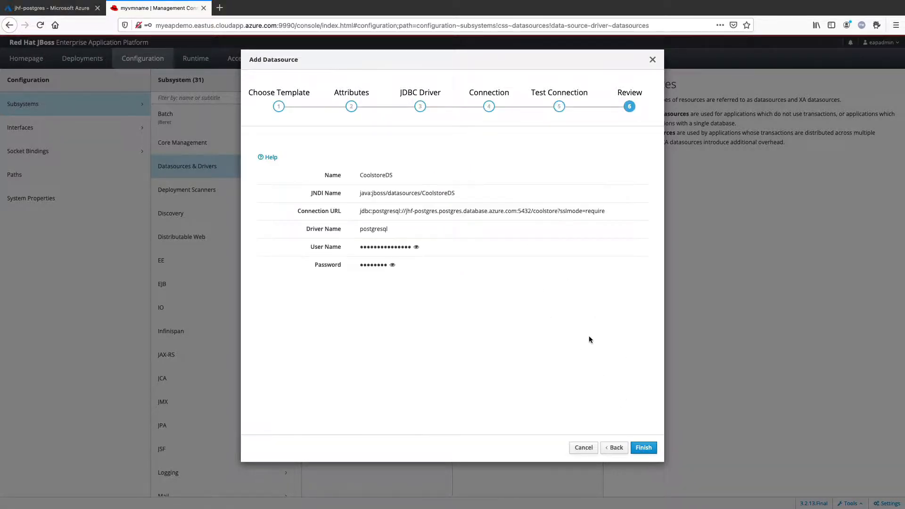
{"action": "left_click", "coordinate": [644, 447]}
{"action": "left_click", "coordinate": [451, 246]}
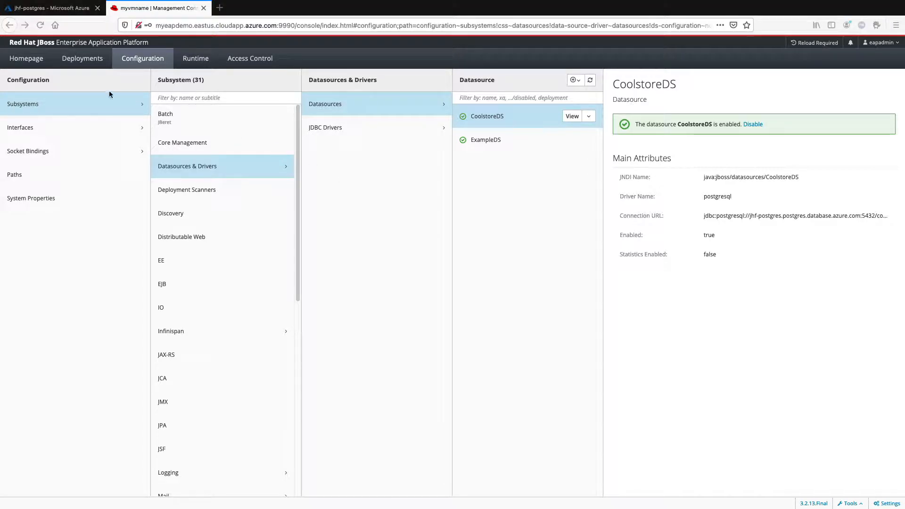
Step: Upload ROOT.war as a new enabled deployment with runtime name ROOT.war and view it
{"action": "left_click", "coordinate": [83, 59]}
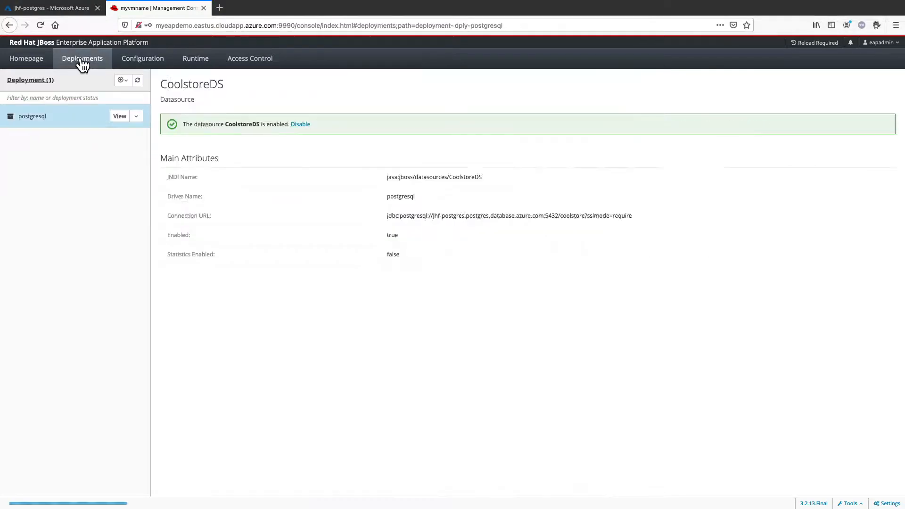
{"action": "left_click", "coordinate": [124, 80]}
{"action": "left_click", "coordinate": [142, 94]}
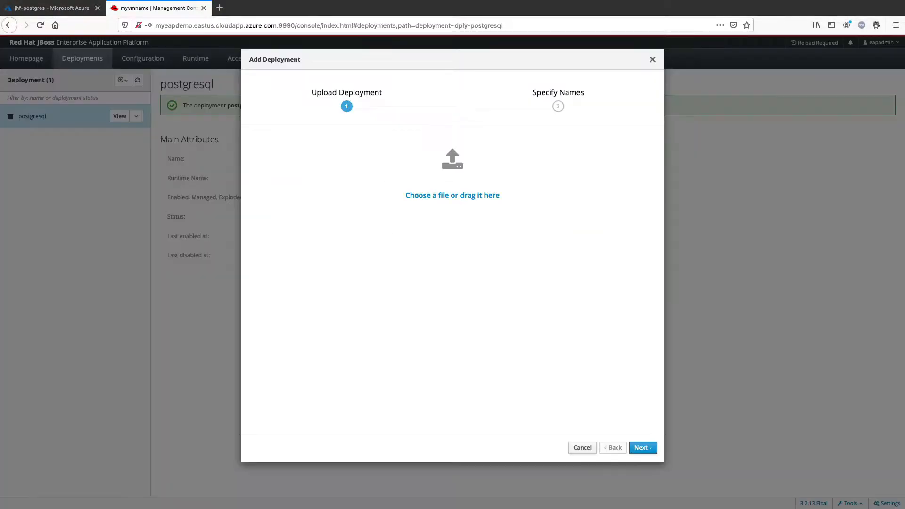
{"action": "left_click", "coordinate": [453, 195]}
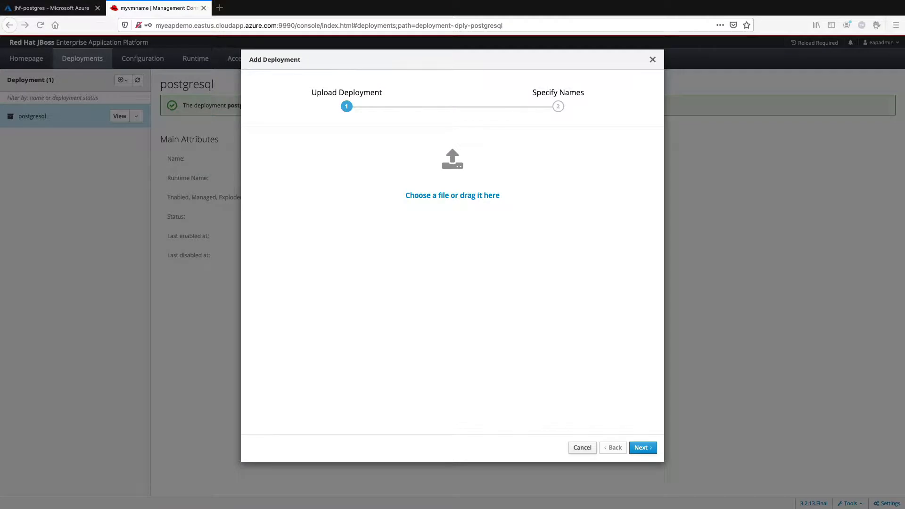
{"action": "left_click_drag", "start_coordinate": [462, 204], "coordinate": [468, 195]}
{"action": "left_click", "coordinate": [648, 448]}
{"action": "left_click", "coordinate": [644, 449]}
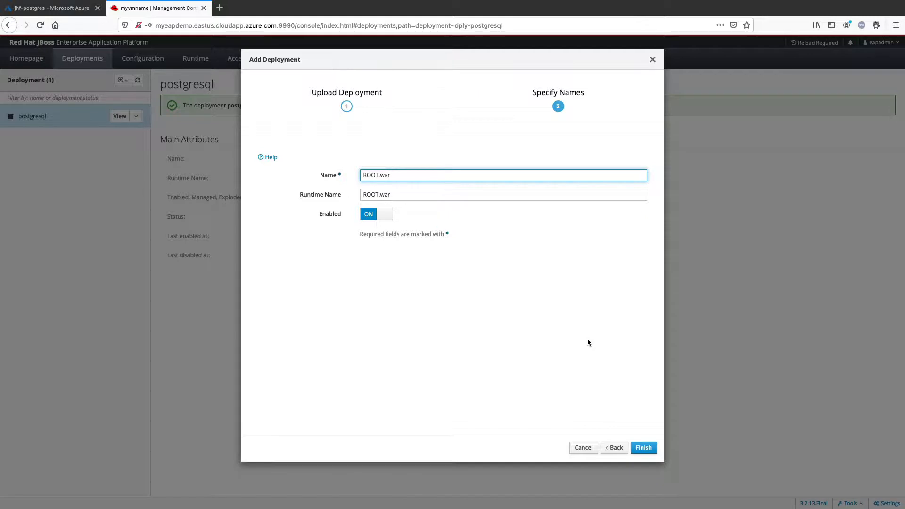
{"action": "left_click", "coordinate": [644, 449]}
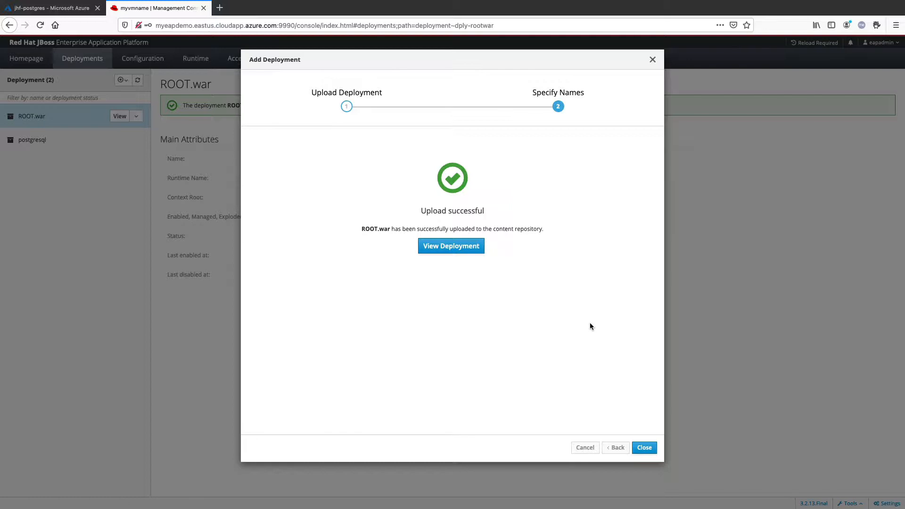
{"action": "left_click", "coordinate": [451, 247]}
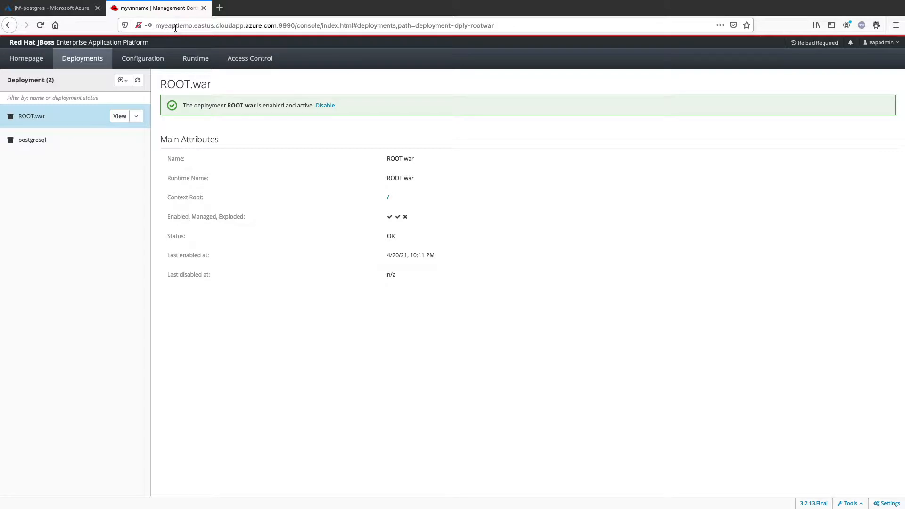
Step: Open the deployed store application at myeapdemo.eastus.cloudapp.azure.com:8080 and reload the page
{"action": "left_click", "coordinate": [293, 27]}
{"action": "left_click_drag", "start_coordinate": [279, 26], "coordinate": [512, 35]}
{"action": "type", "text": "8080"}
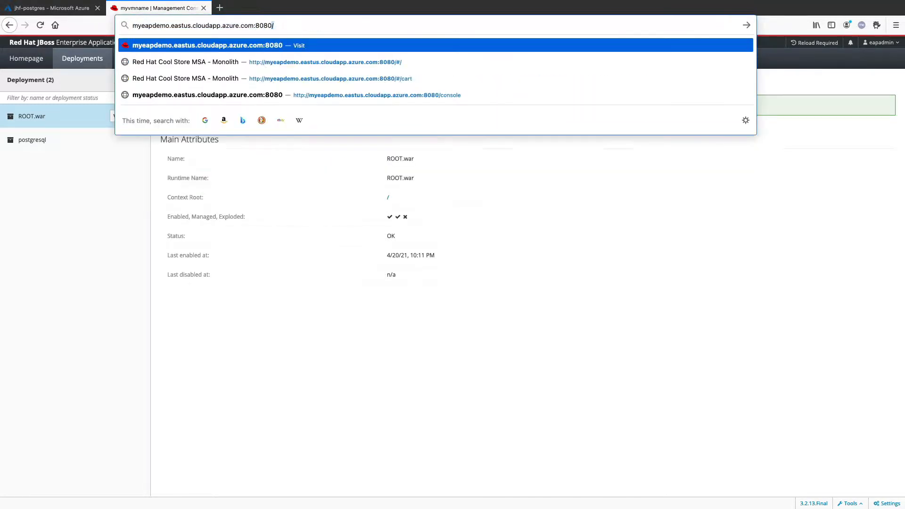
{"action": "key", "text": "Return"}
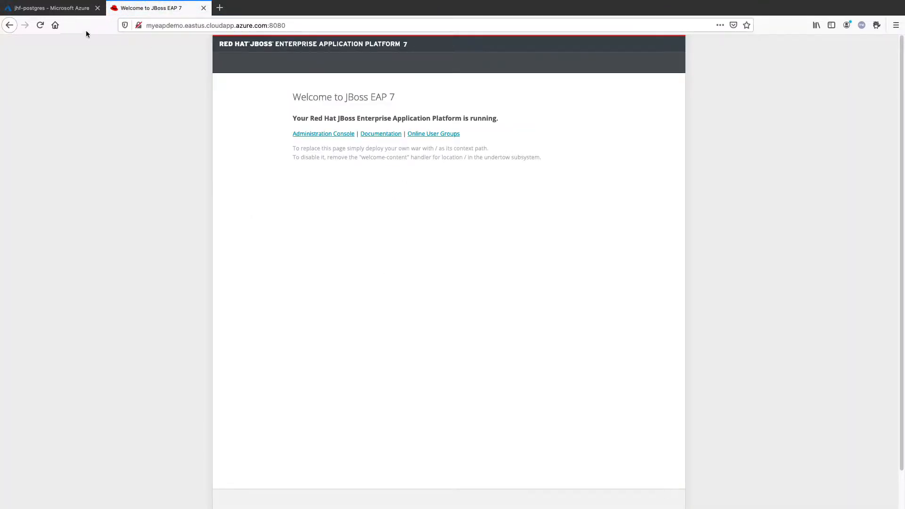
{"action": "left_click", "coordinate": [44, 25]}
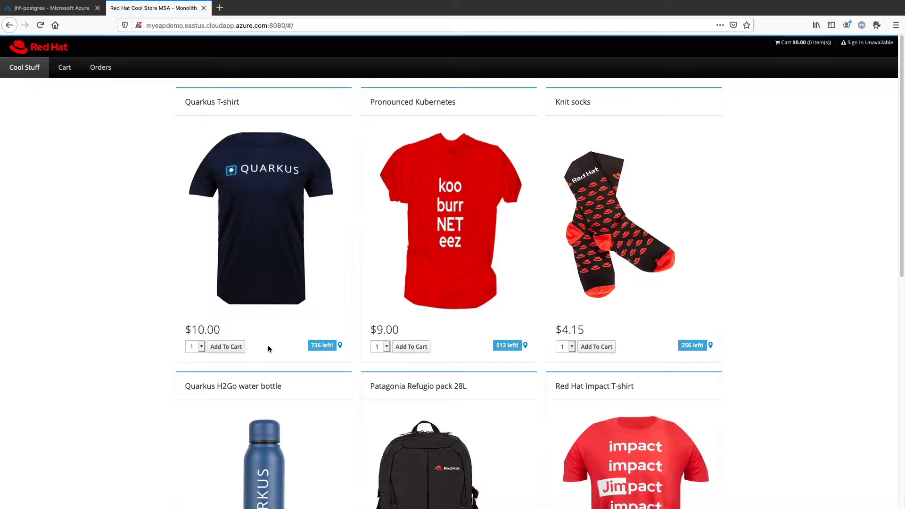
Step: Order one Quarkus T-shirt through the cart checkout and return to the Cool Stuff catalog
{"action": "left_click", "coordinate": [226, 347]}
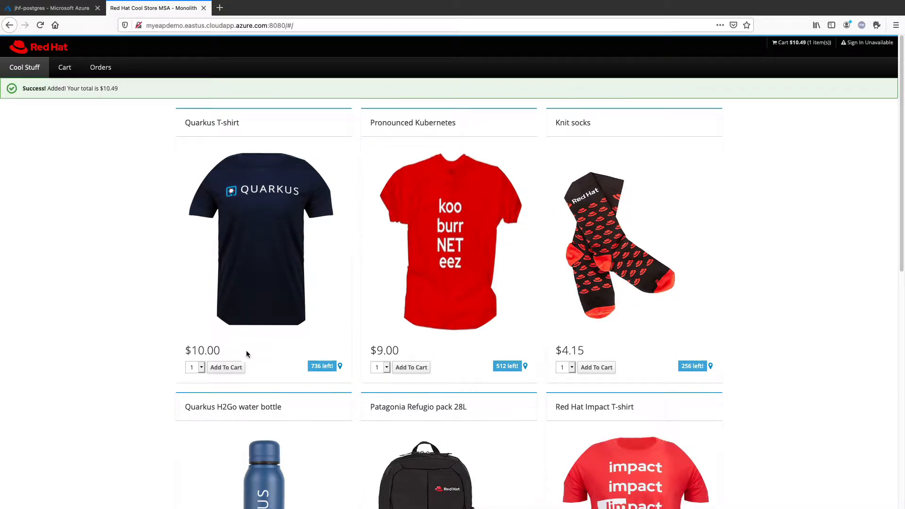
{"action": "left_click", "coordinate": [66, 69]}
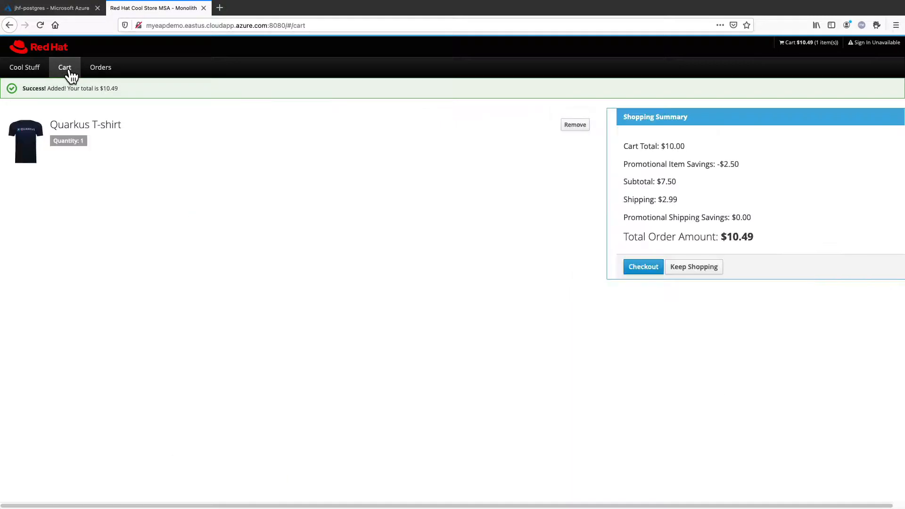
{"action": "left_click", "coordinate": [648, 270]}
{"action": "left_click", "coordinate": [530, 144]}
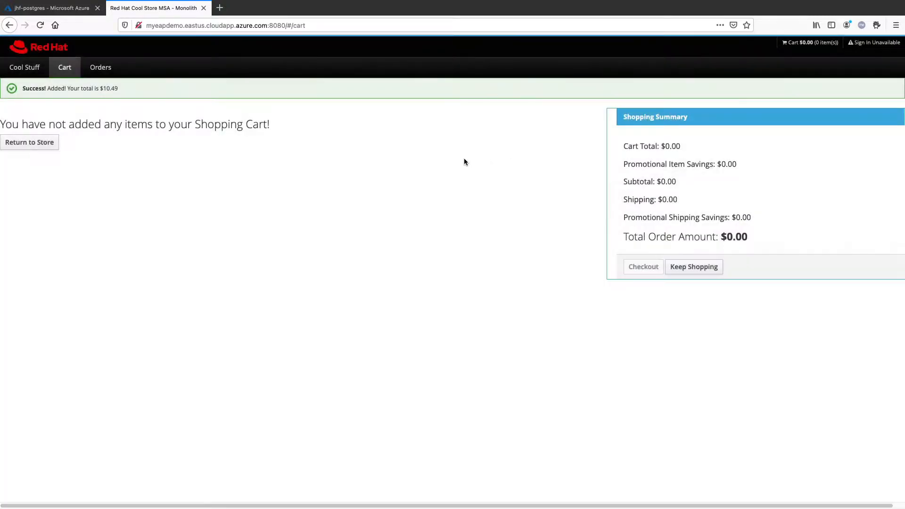
{"action": "left_click", "coordinate": [24, 67]}
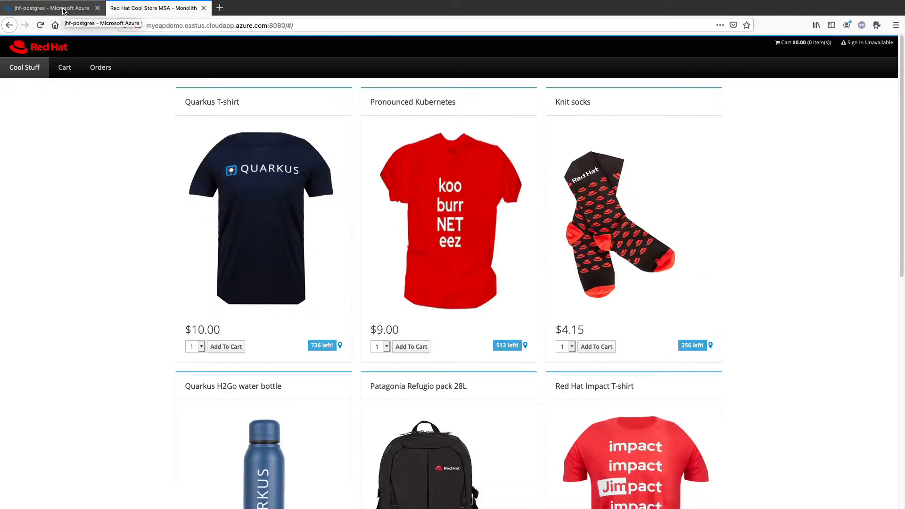
Step: Switch to the Azure Cloud Shell, list the postgres database's tables with \dt and quit psql
{"action": "left_click", "coordinate": [64, 12]}
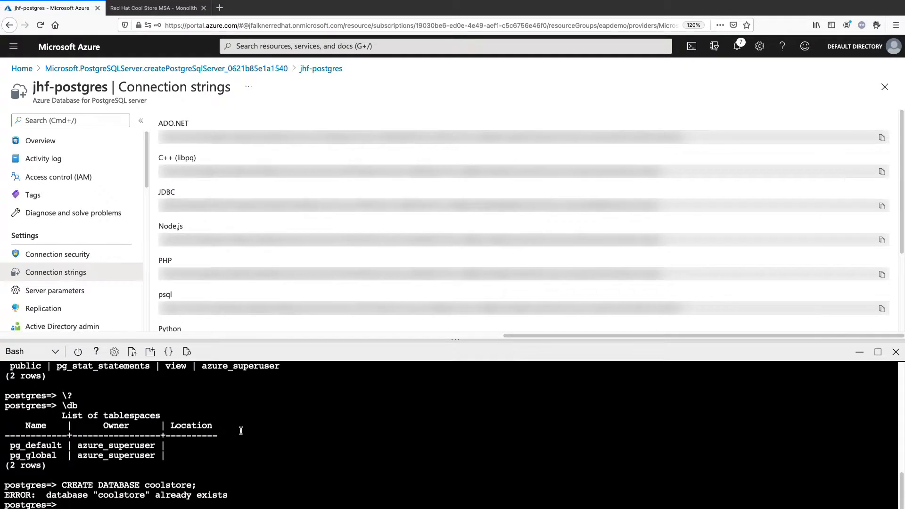
{"action": "type", "text": "clear"}
{"action": "key", "text": "Return"}
{"action": "type", "text": "\\dt"}
{"action": "key", "text": "Return"}
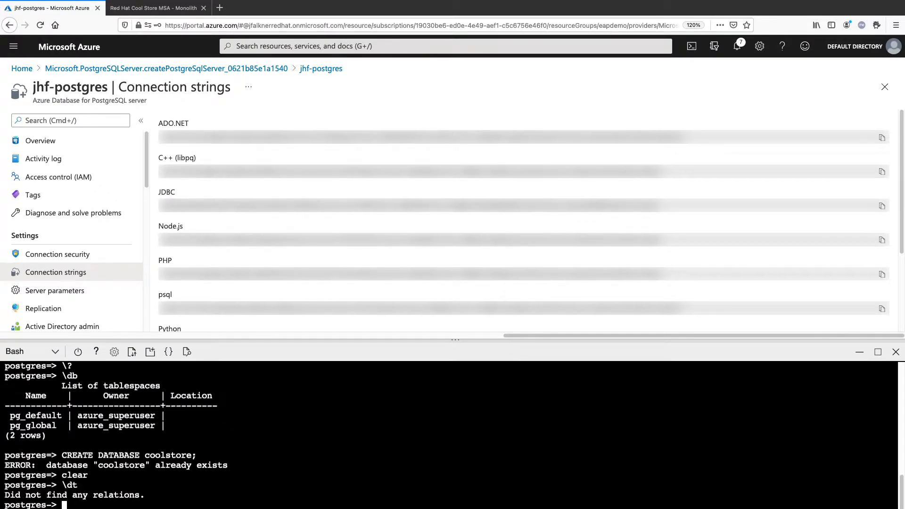
{"action": "type", "text": "\\q"}
{"action": "key", "text": "Return"}
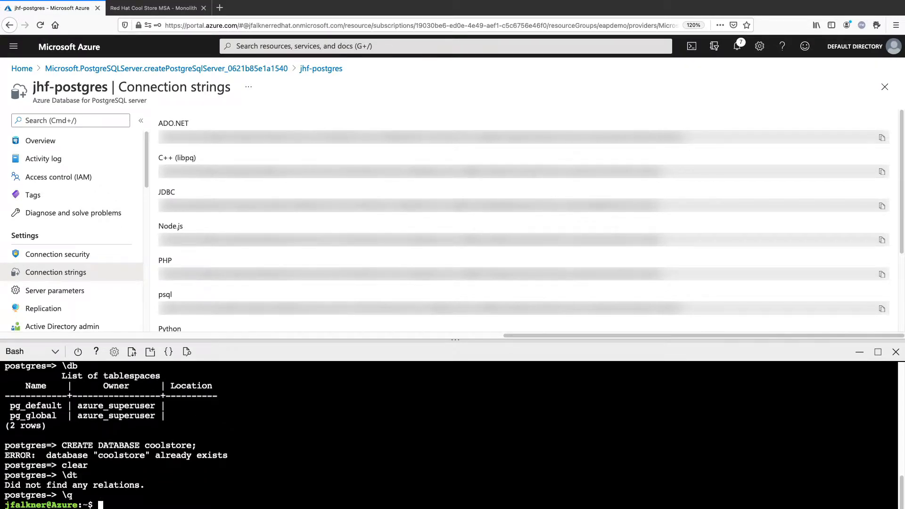
Step: Reconnect psql to the PostgreSQL server with dbname coolstore, enter the admin password and list the tables with \dt
{"action": "key", "text": "Up"}
{"action": "key", "text": "BackSpace"}
{"action": "key", "text": "BackSpace"}
{"action": "key", "text": "BackSpace"}
{"action": "key", "text": "BackSpace"}
{"action": "key", "text": "BackSpace"}
{"action": "key", "text": "BackSpace"}
{"action": "key", "text": "BackSpace"}
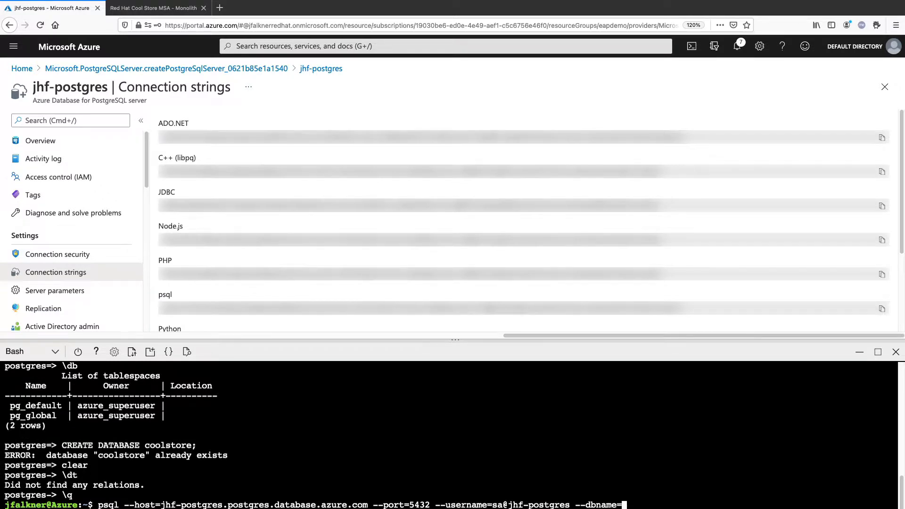
{"action": "type", "text": "coolstore"}
{"action": "key", "text": "Return"}
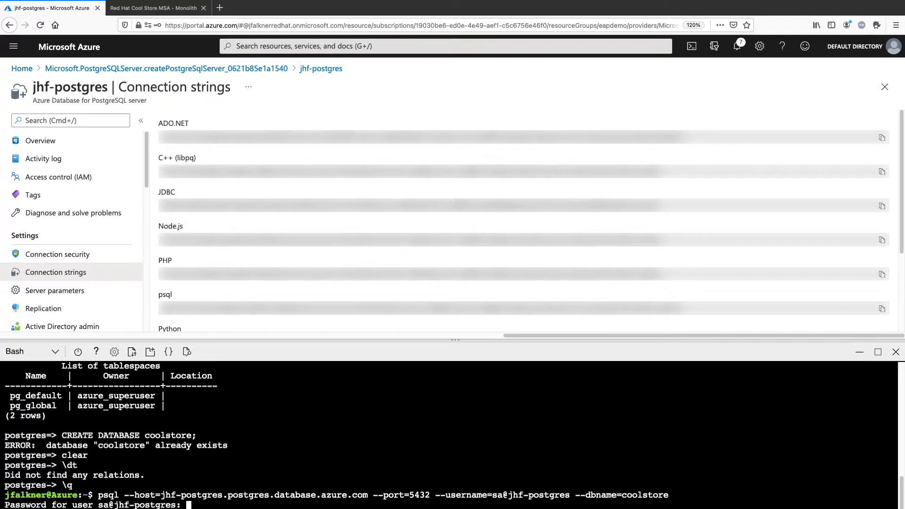
{"action": "key", "text": "Return"}
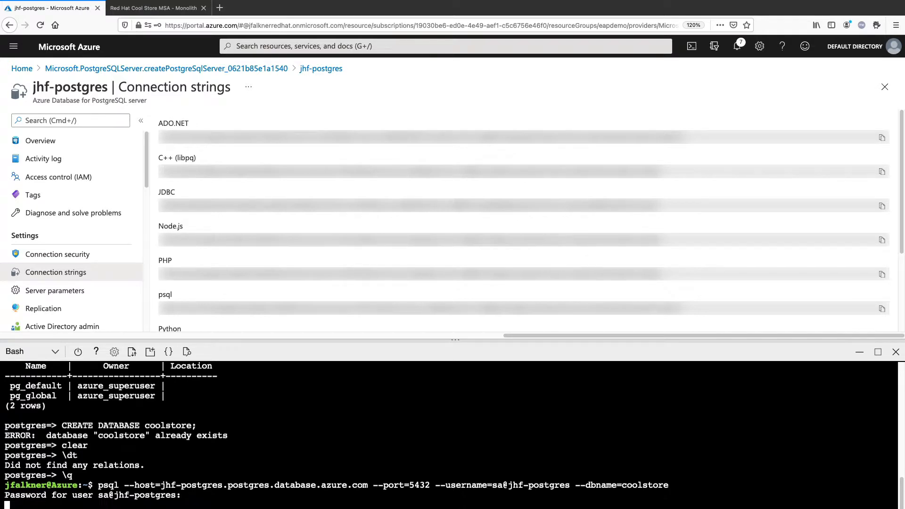
{"action": "type", "text": "\\dt"}
{"action": "key", "text": "Return"}
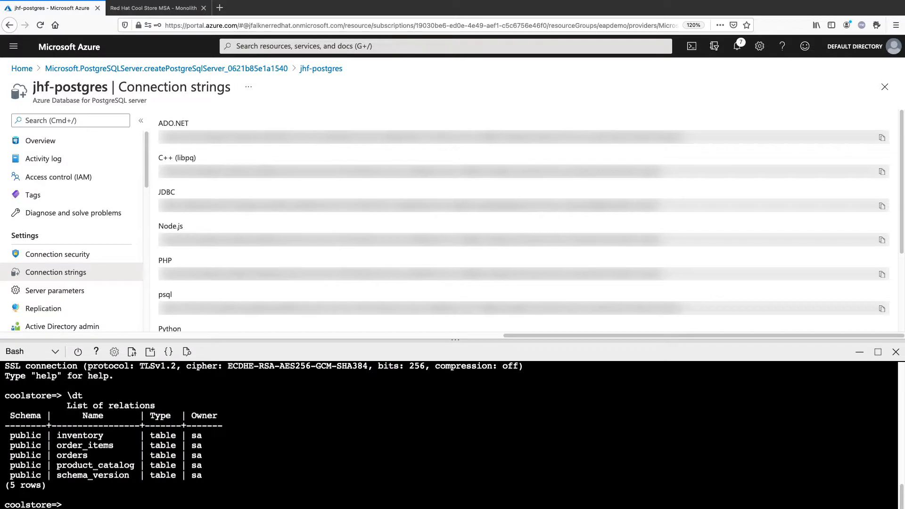
Step: Query item ID, name, price, location and quantity by joining inventory with product_catalog on itemid, and examine the SELECT statement and its rows
{"action": "key", "text": "super+Tab"}
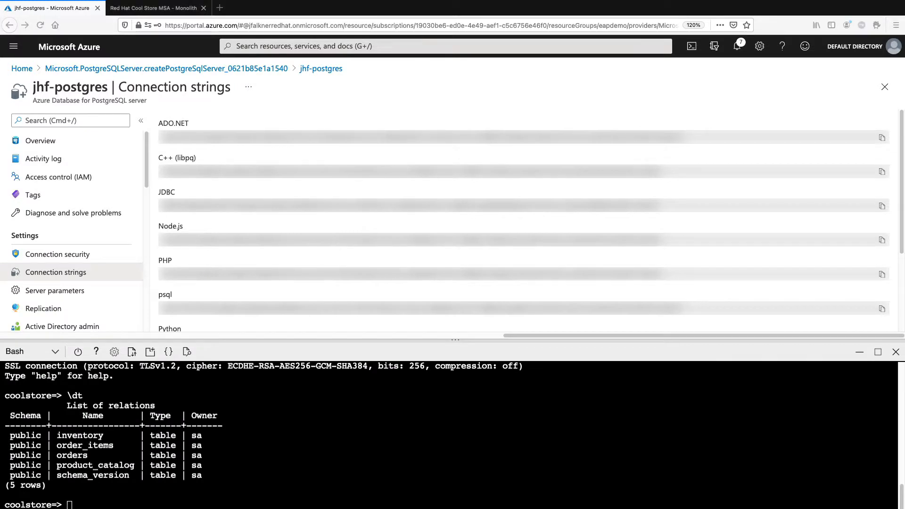
{"action": "left_click", "coordinate": [322, 429]}
{"action": "key", "text": "super+v"}
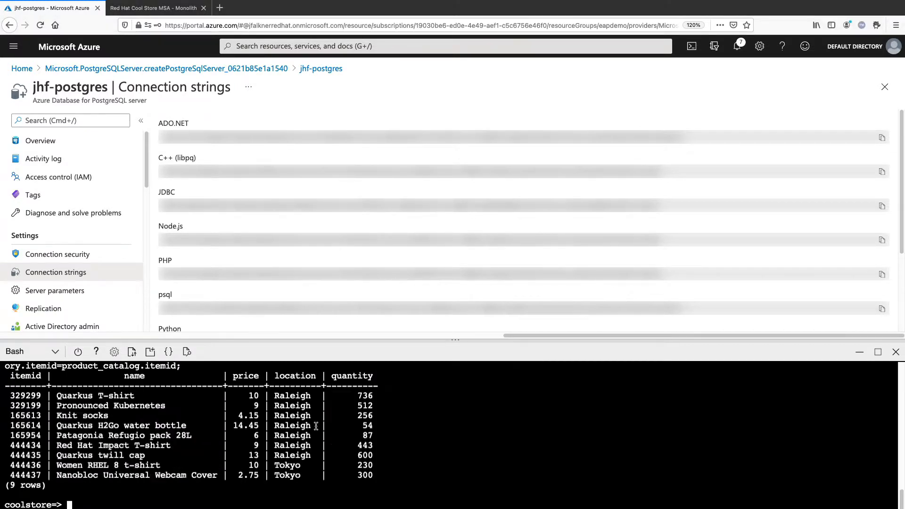
{"action": "scroll", "coordinate": [316, 426], "scroll_direction": "up", "scroll_amount": 3}
{"action": "scroll", "coordinate": [315, 426], "scroll_direction": "down", "scroll_amount": 1}
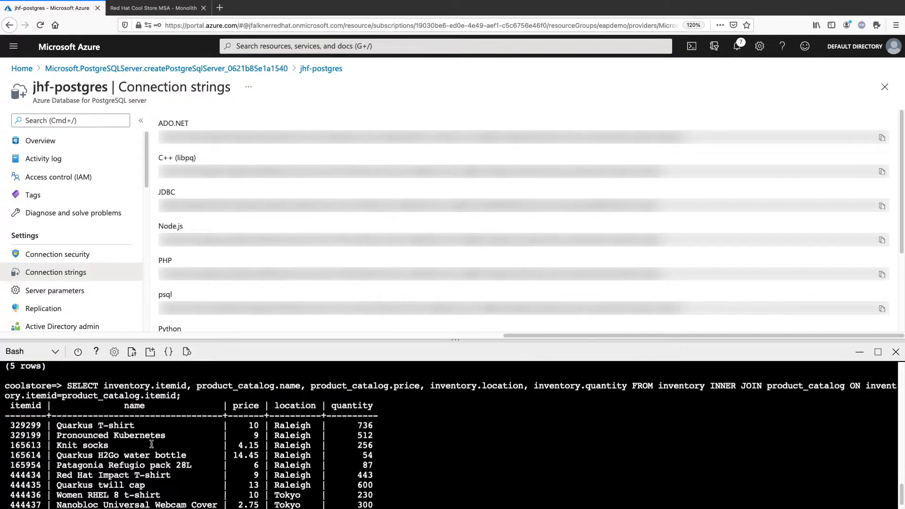
{"action": "double_click", "coordinate": [83, 387]}
{"action": "left_click_drag", "start_coordinate": [86, 388], "coordinate": [176, 397]}
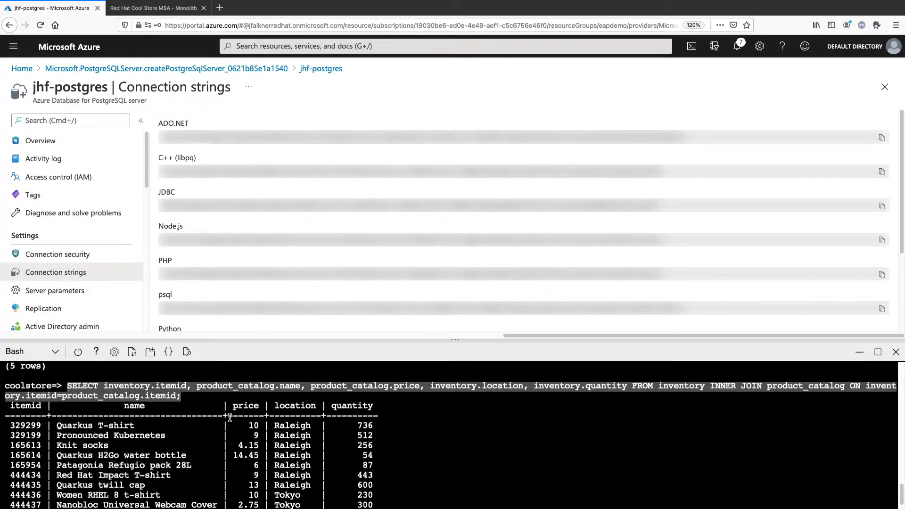
{"action": "scroll", "coordinate": [227, 417], "scroll_direction": "down", "scroll_amount": 1}
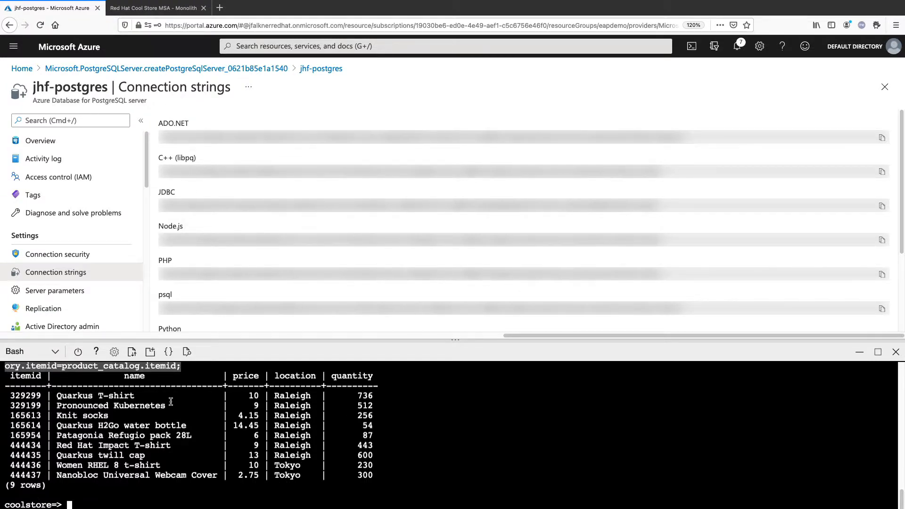
Step: Reload the store page, then set the price of item 329299 to 100.0 in product_catalog with an SQL UPDATE
{"action": "left_click", "coordinate": [153, 8]}
{"action": "key", "text": "super+r"}
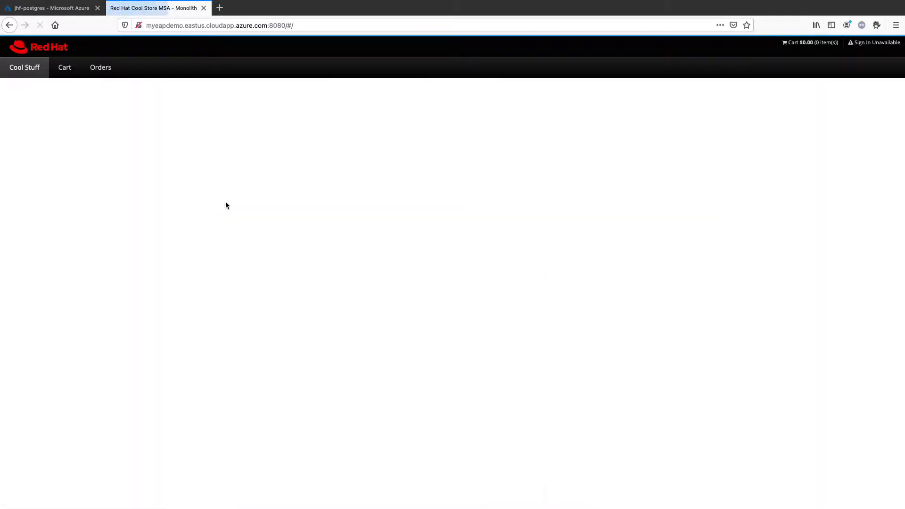
{"action": "left_click", "coordinate": [69, 10]}
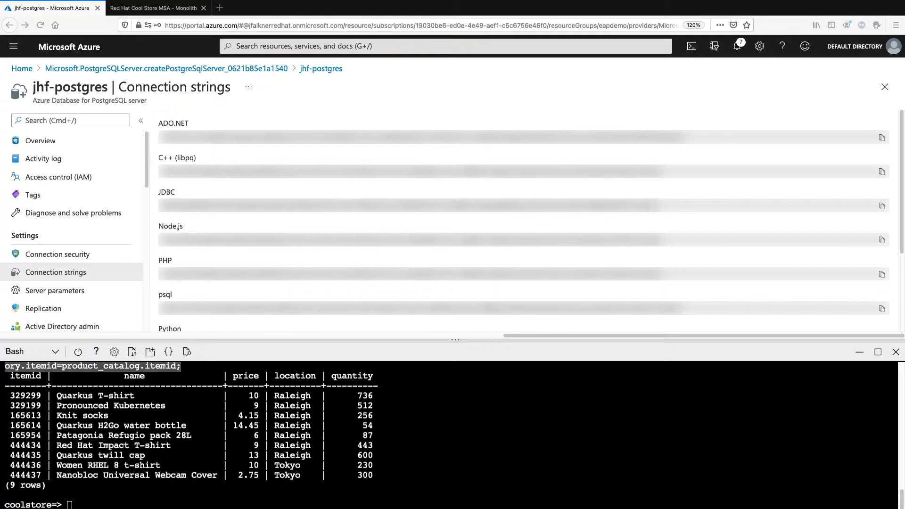
{"action": "left_click", "coordinate": [256, 445]}
{"action": "type", "text": "UPDATE product_catalog SET price=100.0 WHERE itemid='329299';"}
{"action": "key", "text": "Return"}
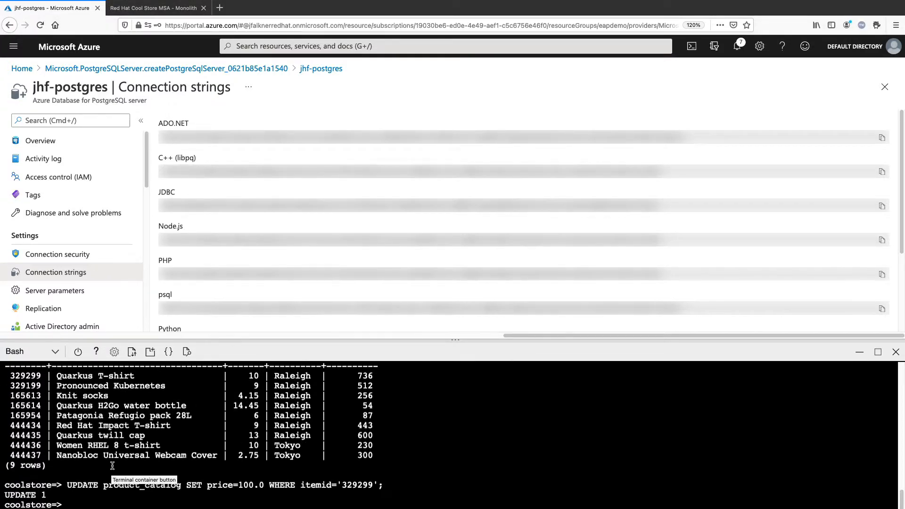
Step: Reload the Cool Store page and check the Quarkus T-shirt's price
{"action": "left_click", "coordinate": [137, 21]}
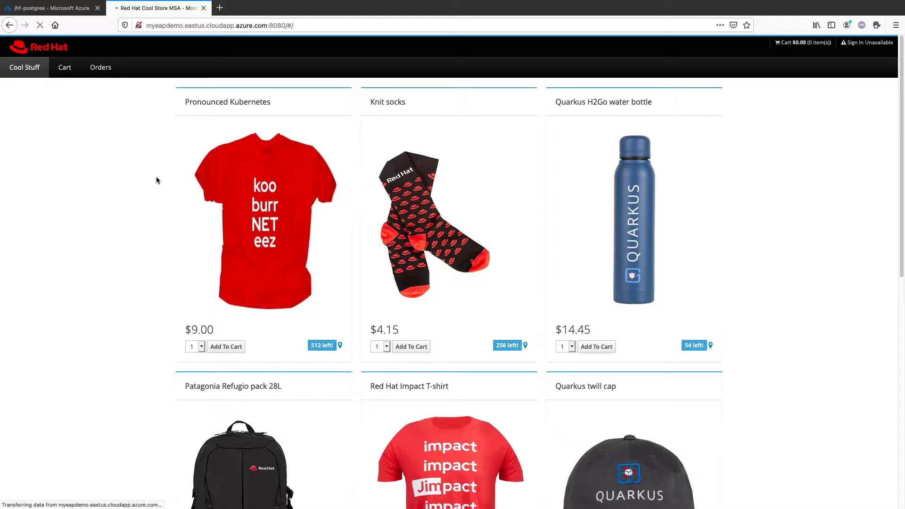
{"action": "key", "text": "super+r"}
{"action": "scroll", "coordinate": [154, 175], "scroll_direction": "down", "scroll_amount": 10}
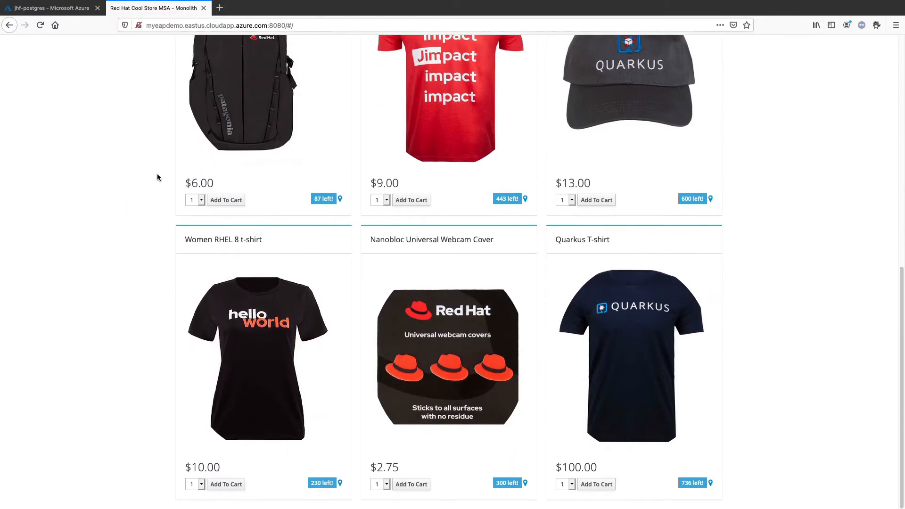
{"action": "triple_click", "coordinate": [575, 465]}
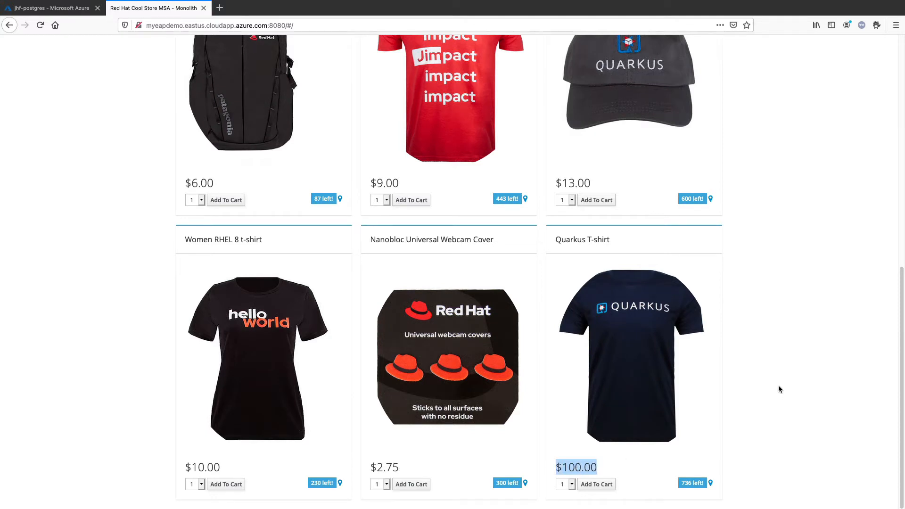